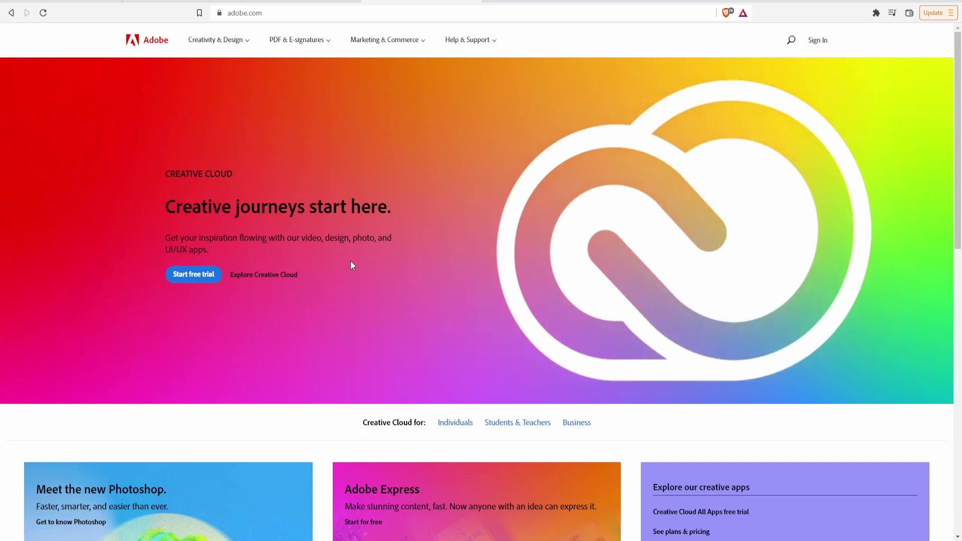
Look at the Earnings Whispers calendar for the week of June 13, 2022, and switch to the Finances spreadsheet.
click(302, 2)
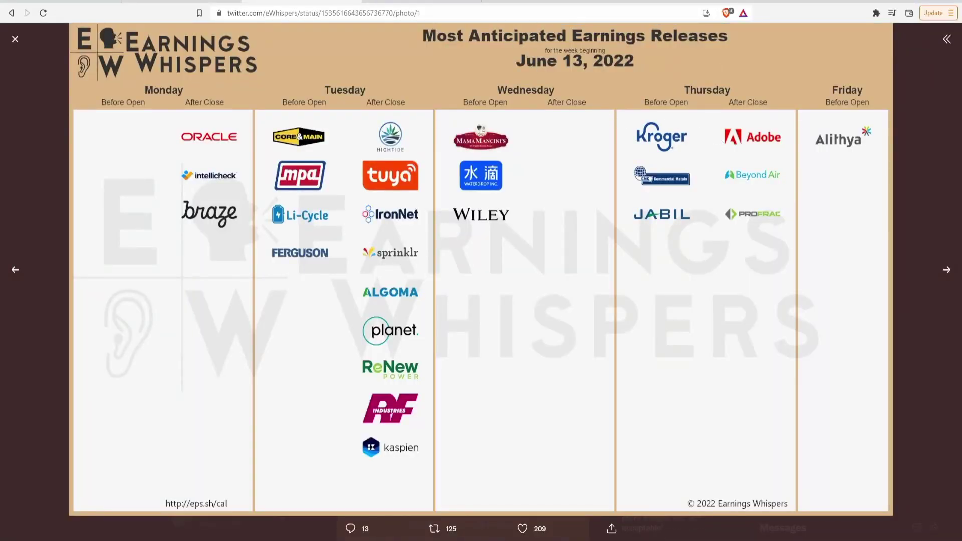
click(451, 1)
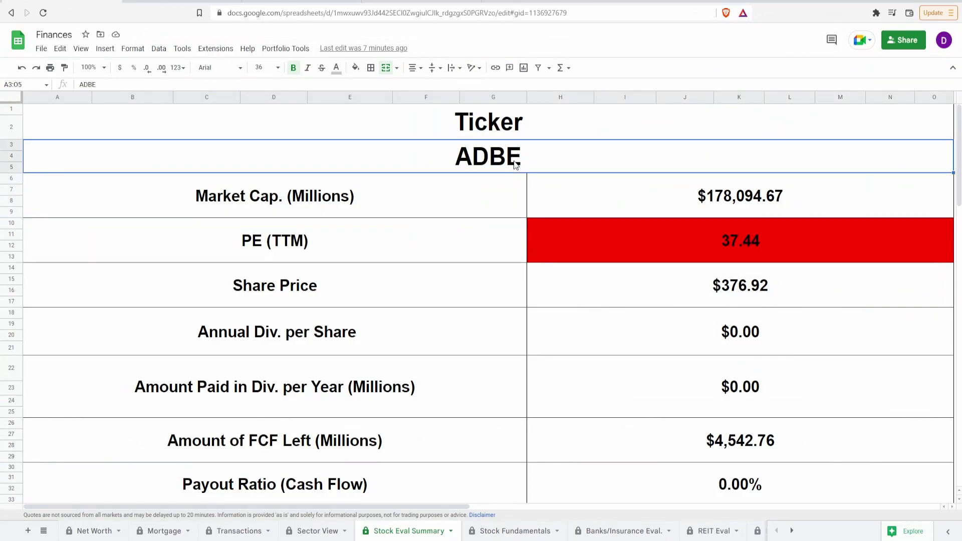
Review the ADBE summary metrics one by one, from market cap through PE, share price and dividends to remaining free cash flow.
key(Down)
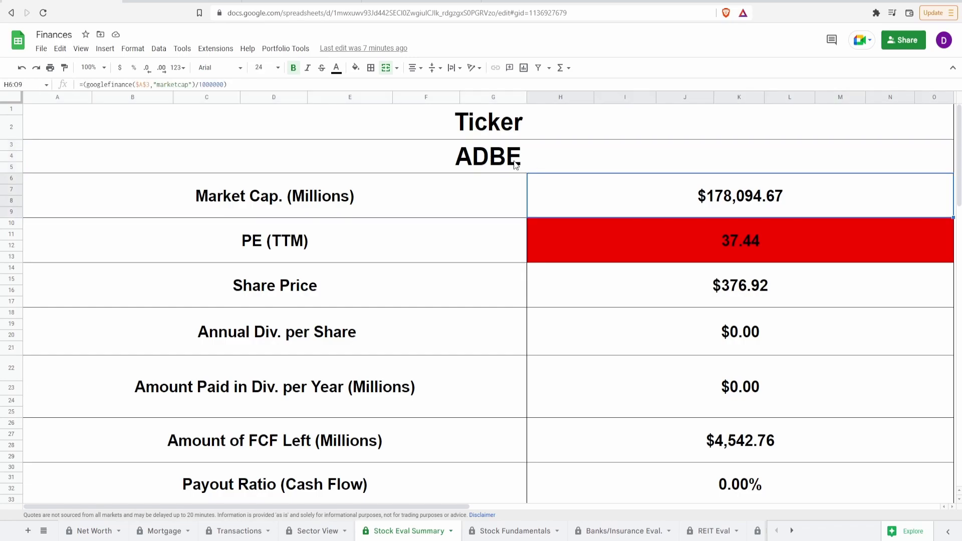
key(Down)
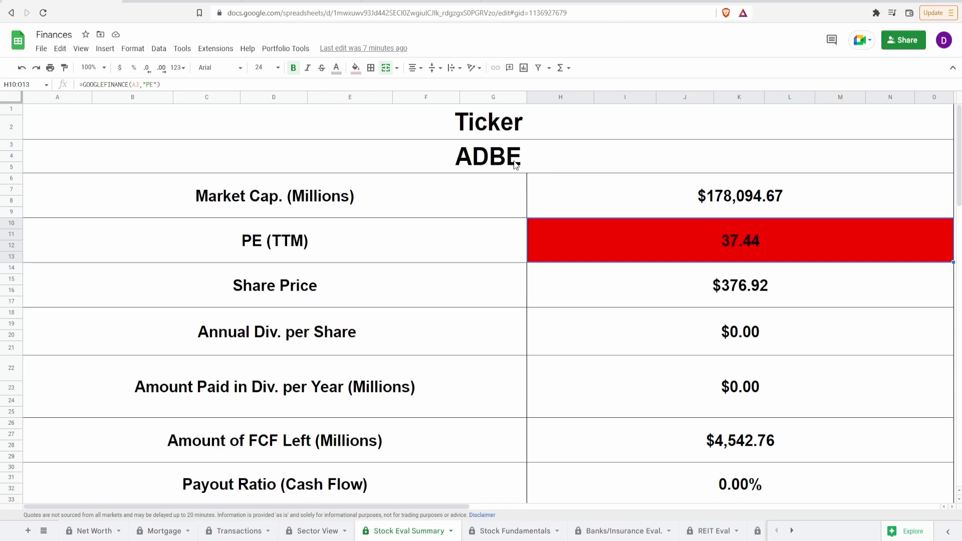
key(Down)
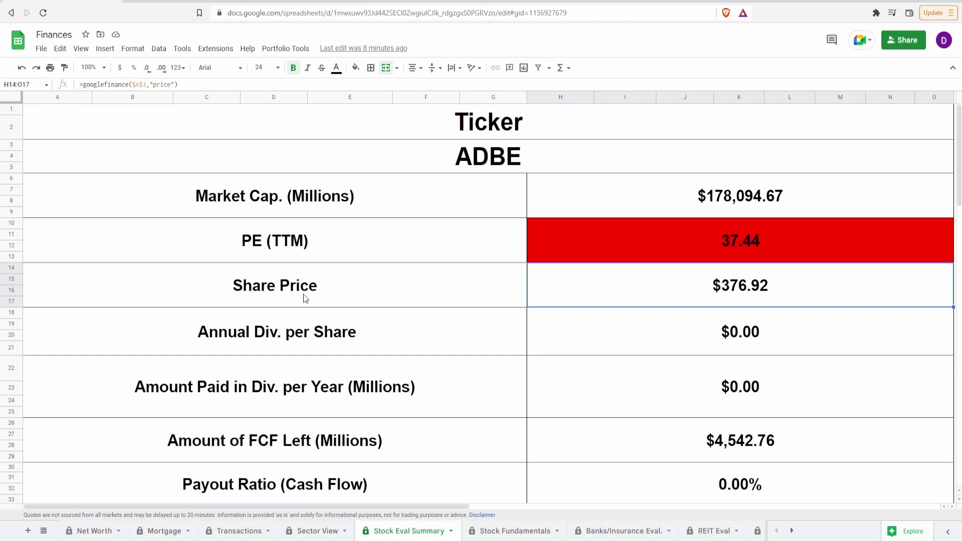
click(557, 331)
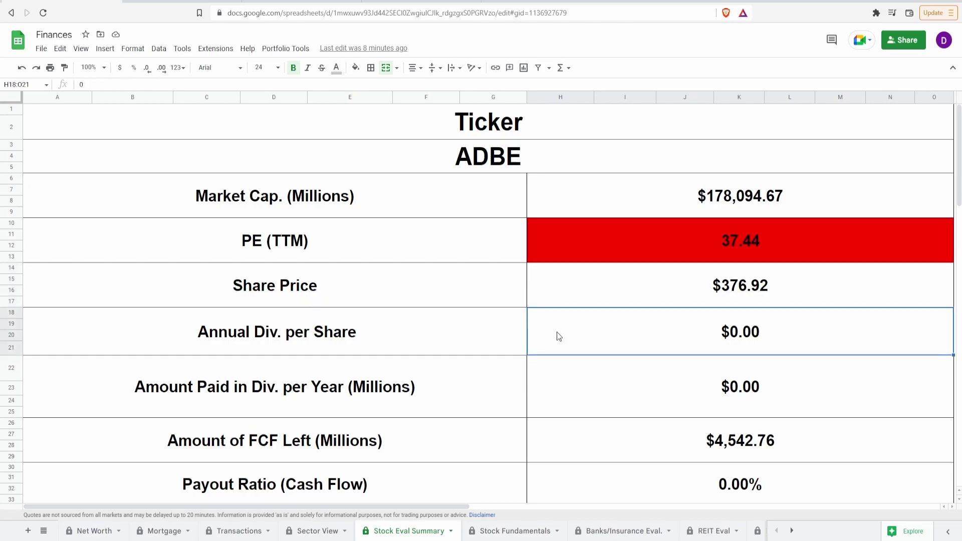
key(Down)
key(Down)
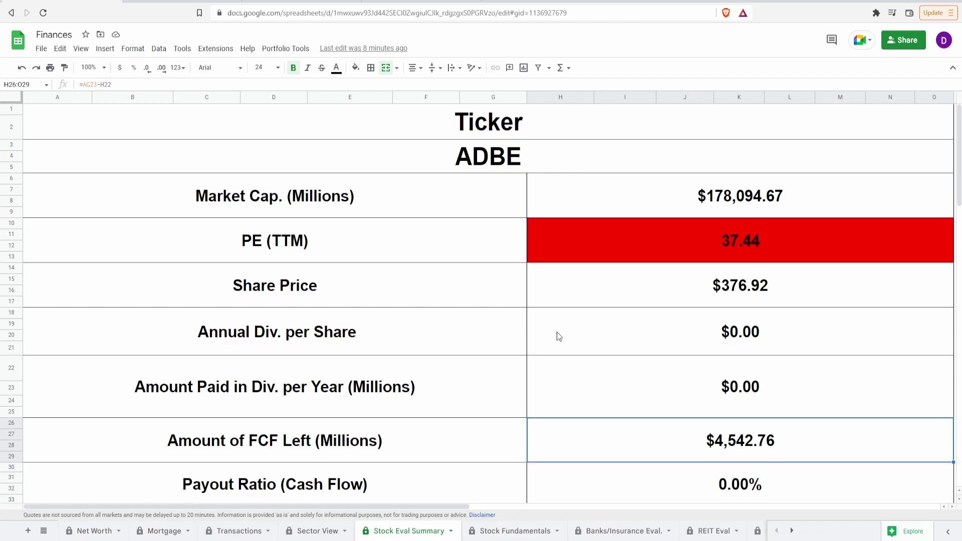
Examine the yearly bars of the Net Income chart and the five-year growth rate cell beside it.
scroll(557, 331, right, 10)
click(381, 162)
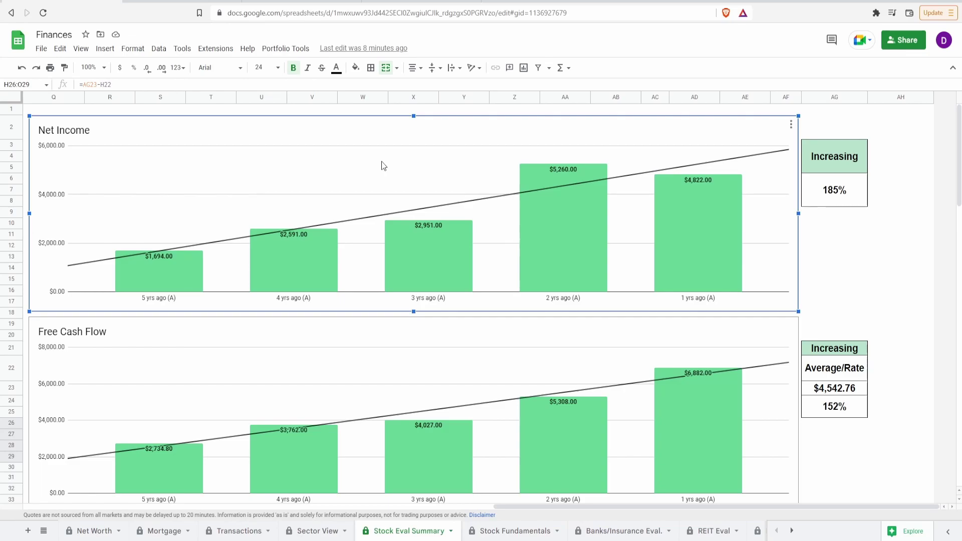
mouse_move(192, 257)
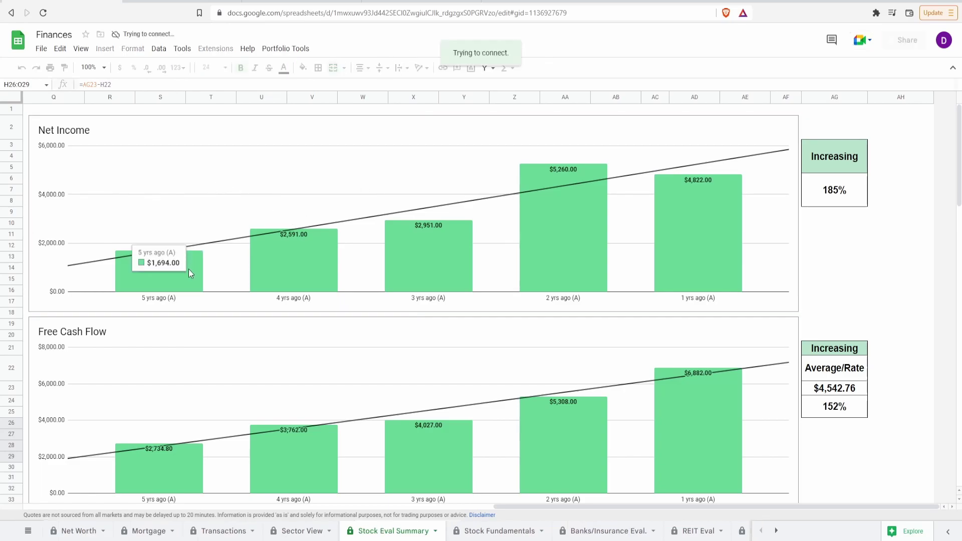
mouse_move(667, 248)
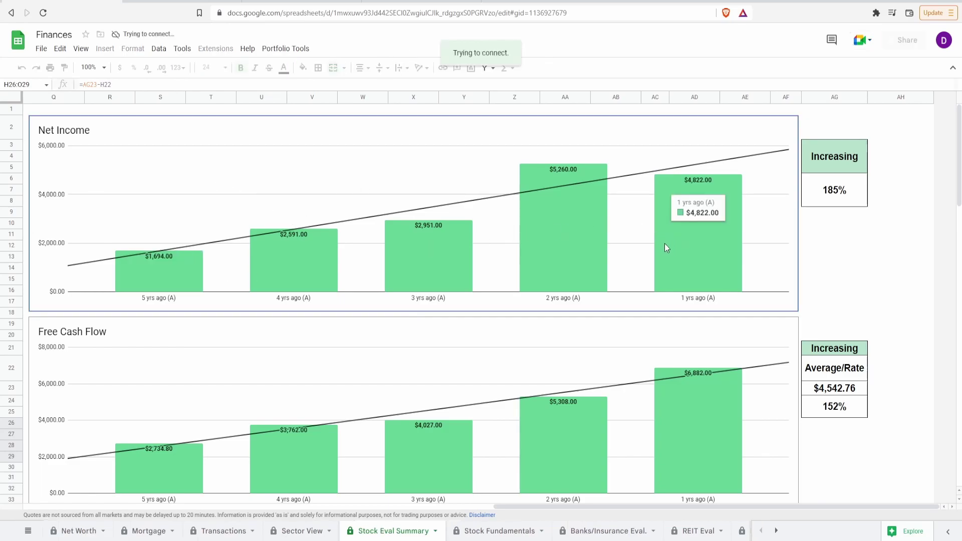
click(830, 195)
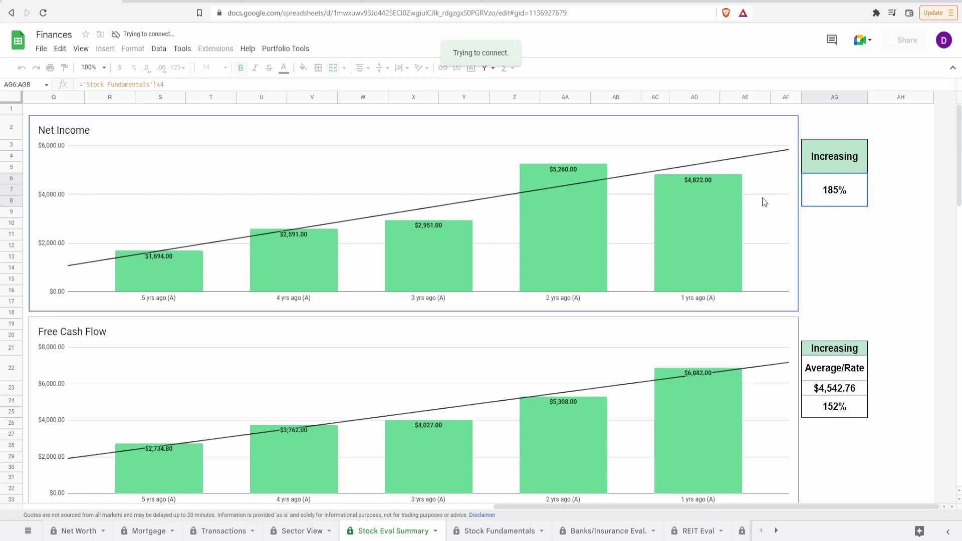
mouse_move(273, 265)
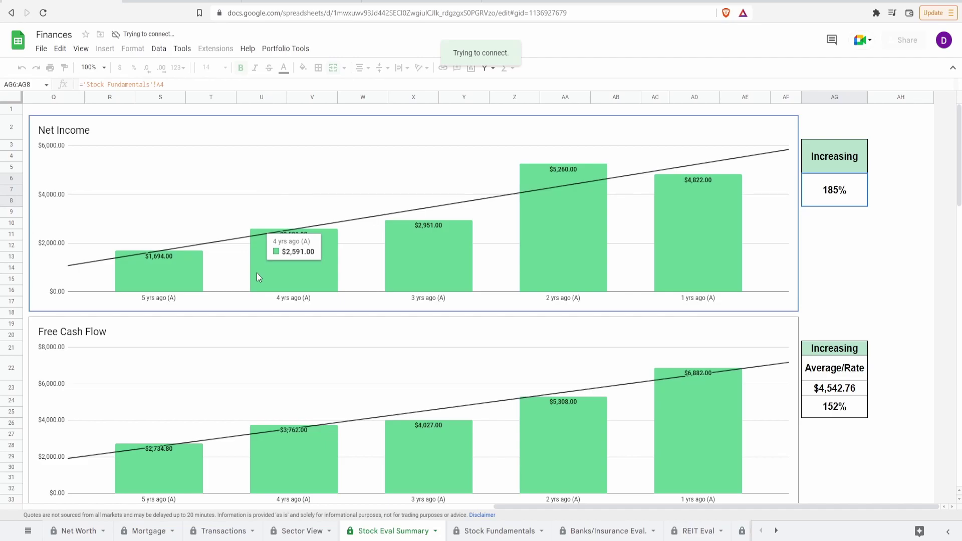
mouse_move(532, 219)
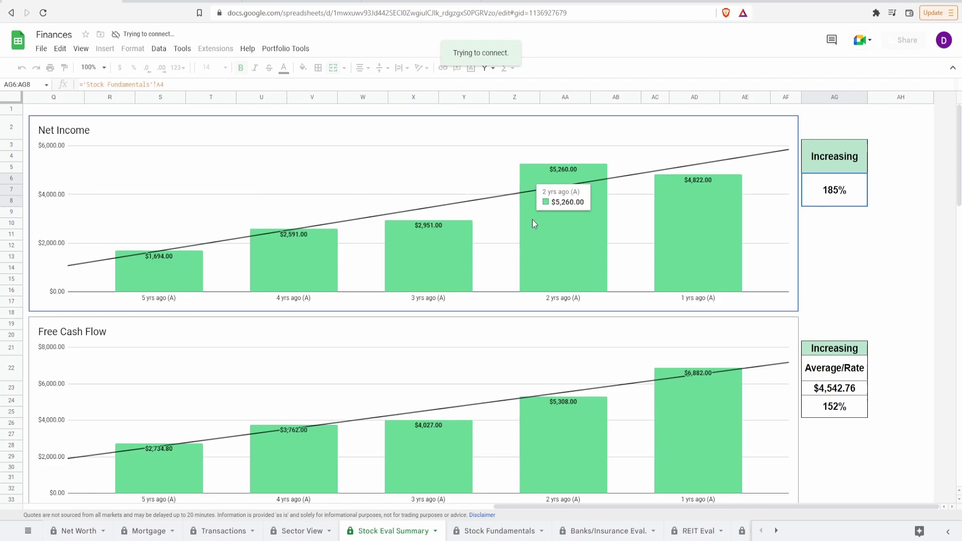
mouse_move(461, 249)
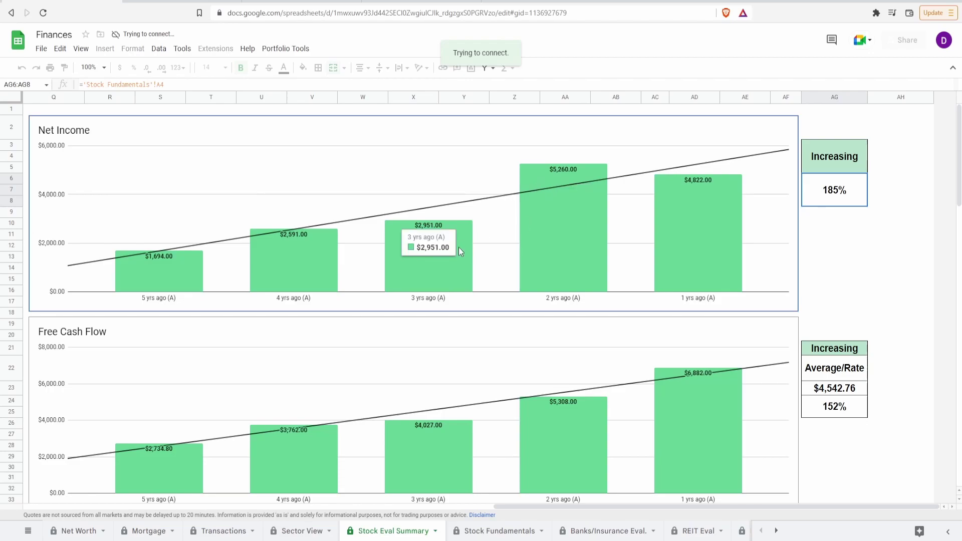
mouse_move(579, 252)
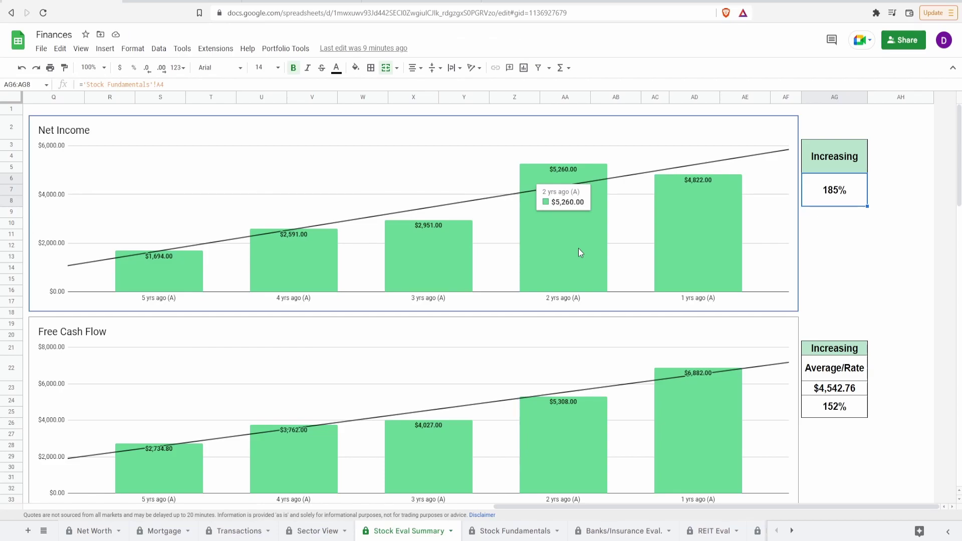
mouse_move(681, 262)
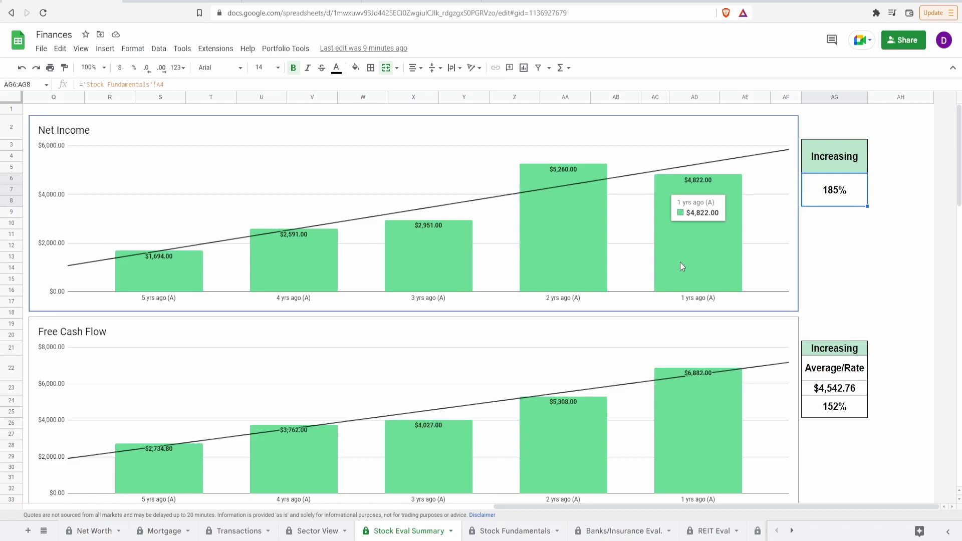
Examine the Free Cash Flow chart from five years ago to last year, along with its growth rate and average cells.
scroll(681, 262, down, 3)
click(630, 286)
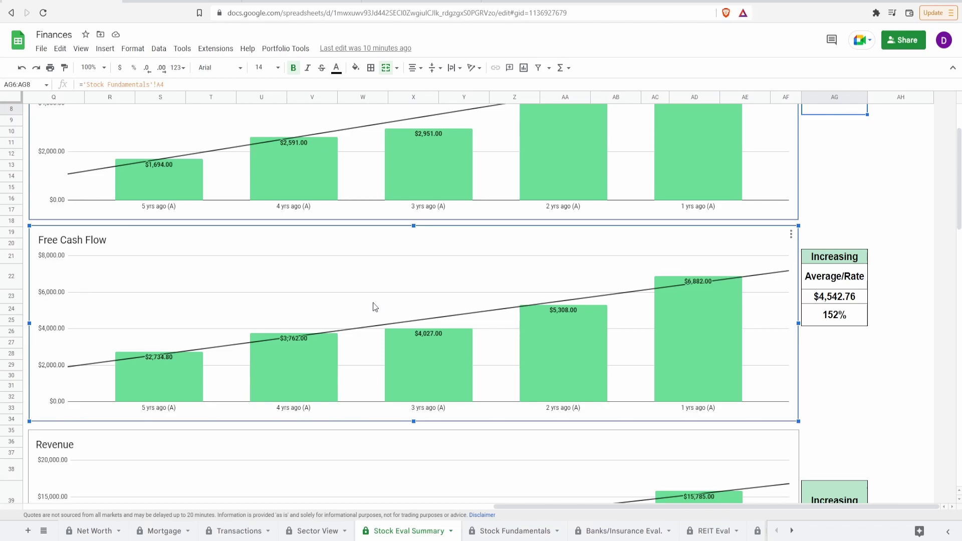
mouse_move(193, 367)
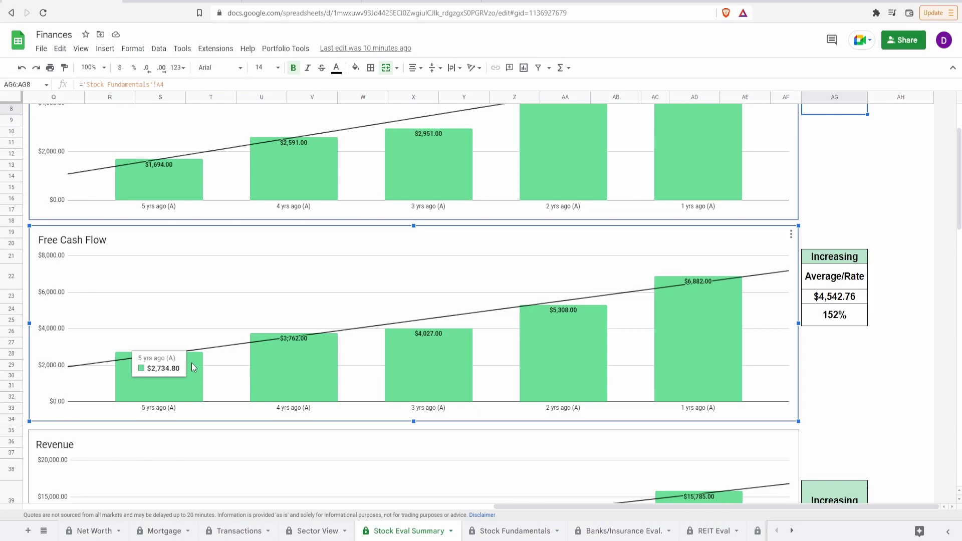
mouse_move(711, 370)
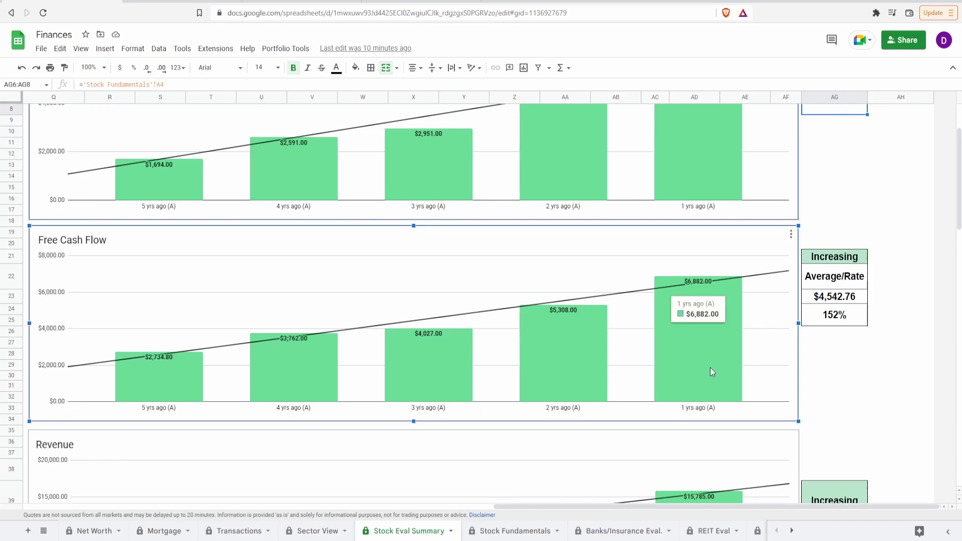
click(831, 321)
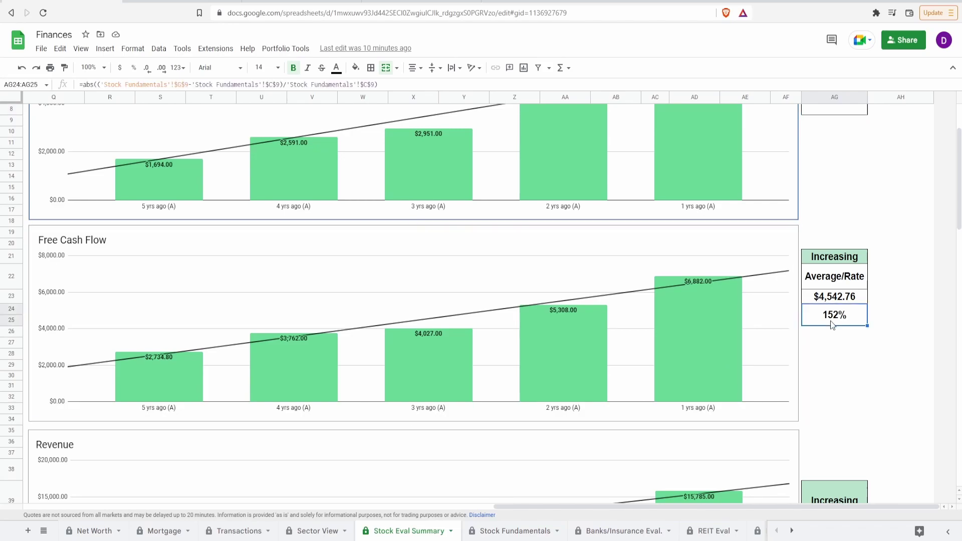
click(836, 297)
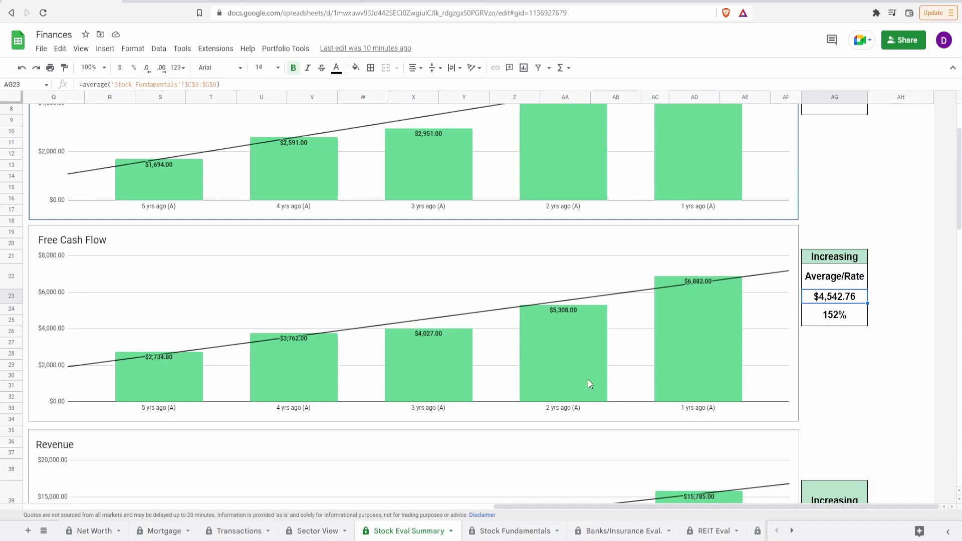
click(428, 314)
mouse_move(316, 358)
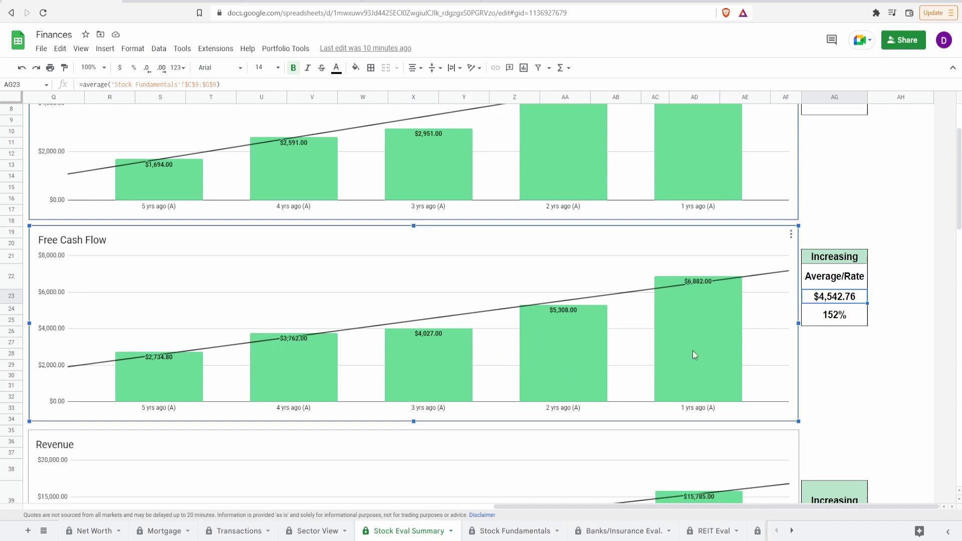
mouse_move(696, 354)
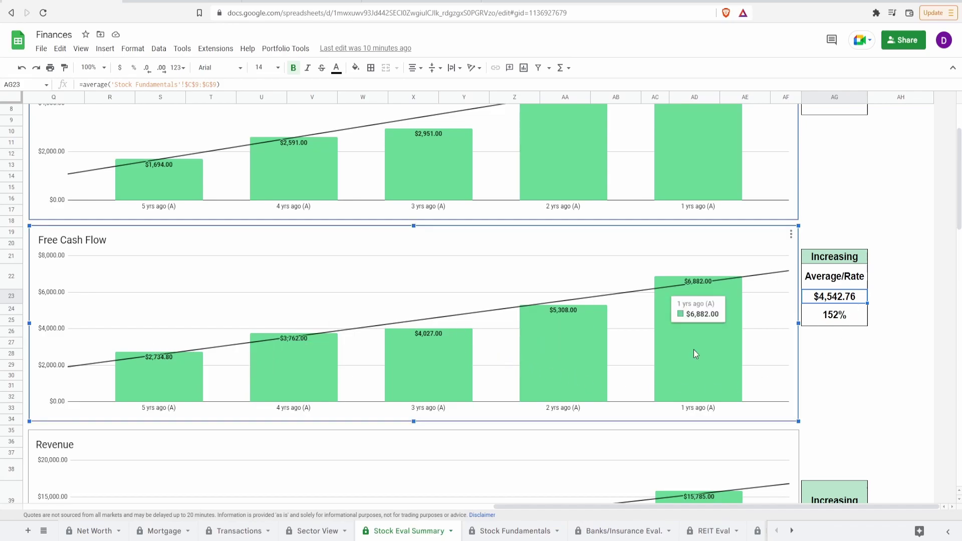
Examine the Revenue chart's first and last years and its growth rate, and compare it with Net Income and Free Cash Flow.
scroll(515, 316, down, 4)
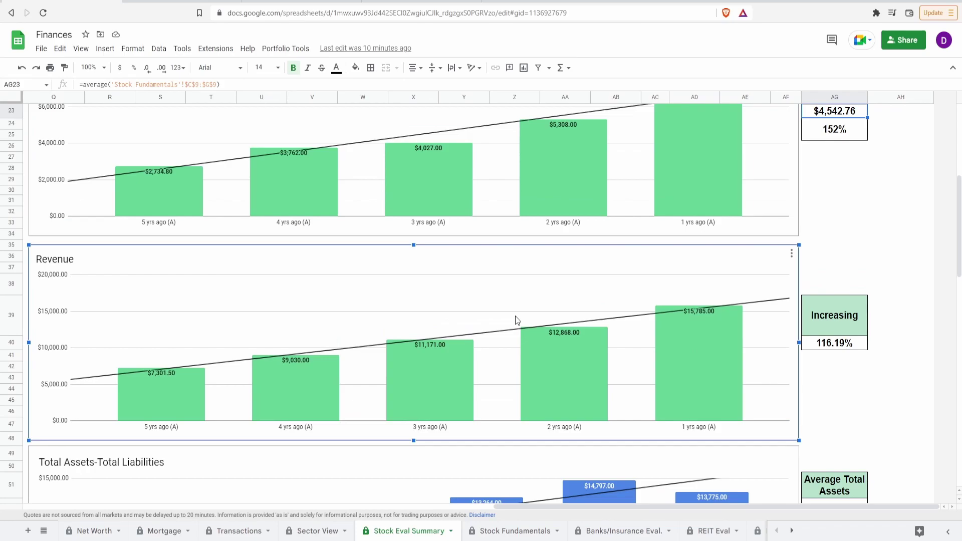
mouse_move(143, 411)
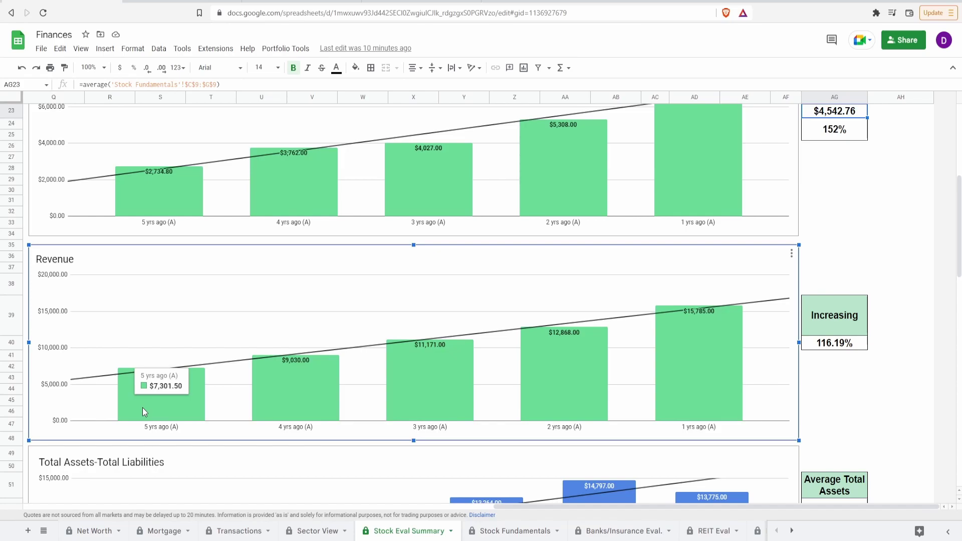
mouse_move(693, 379)
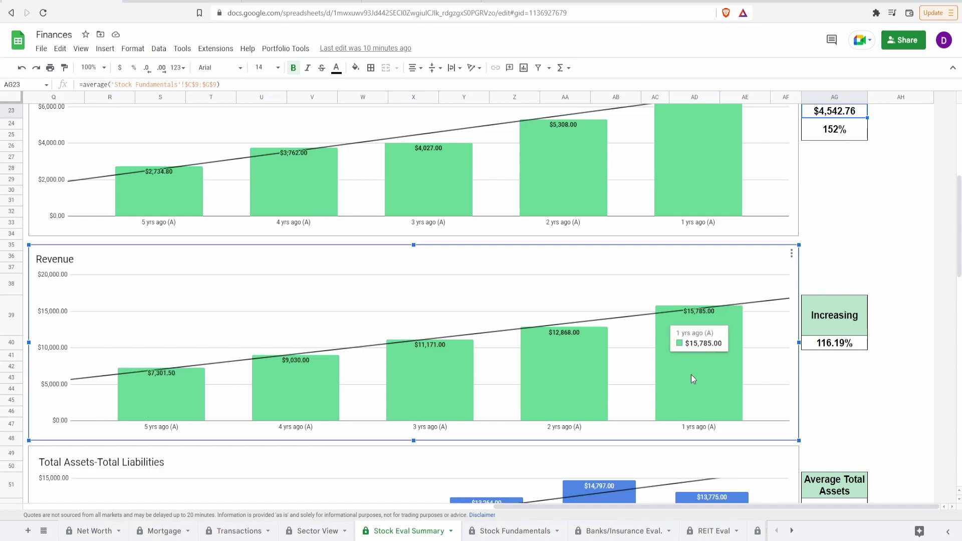
click(820, 345)
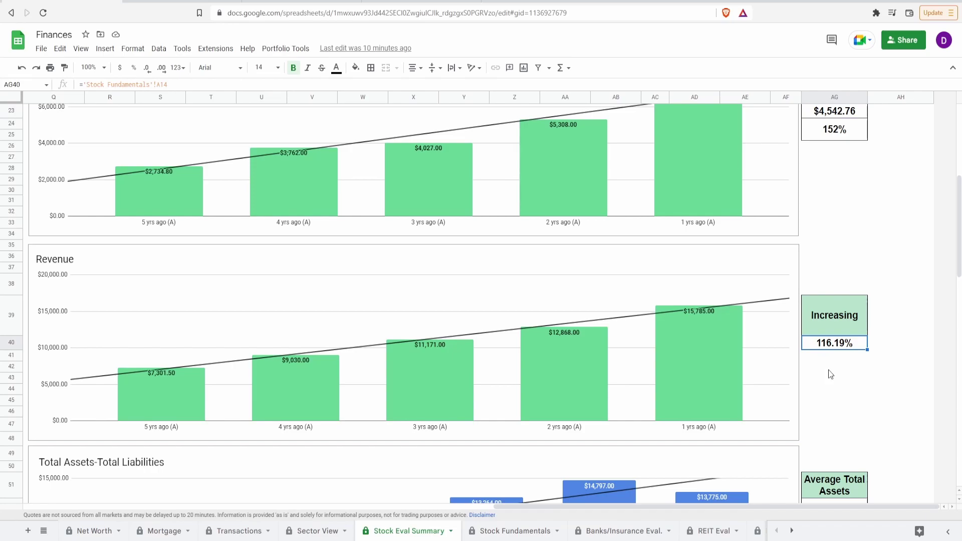
scroll(831, 373, up, 5)
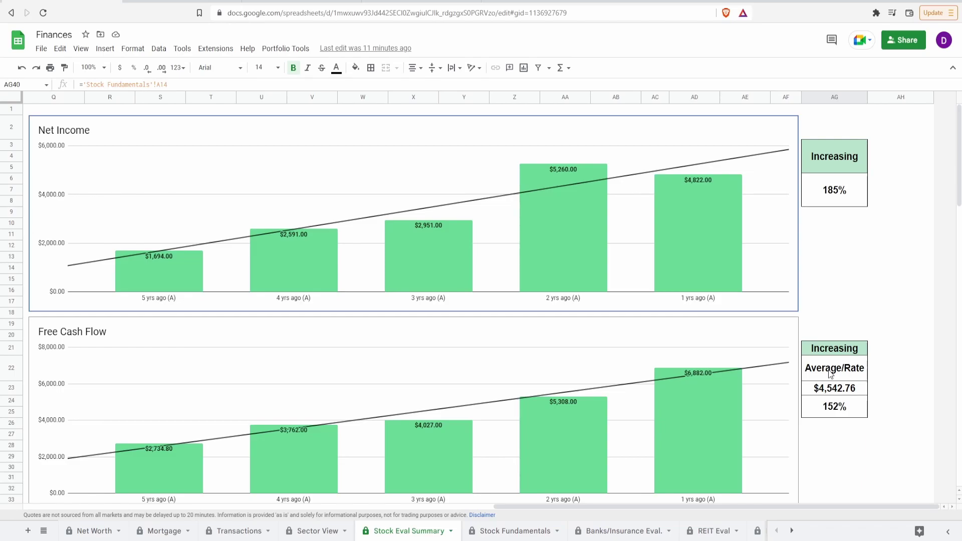
Examine the Total Assets-Total Liabilities chart and the cells for average assets, average liabilities and their difference.
scroll(781, 324, down, 10)
click(782, 324)
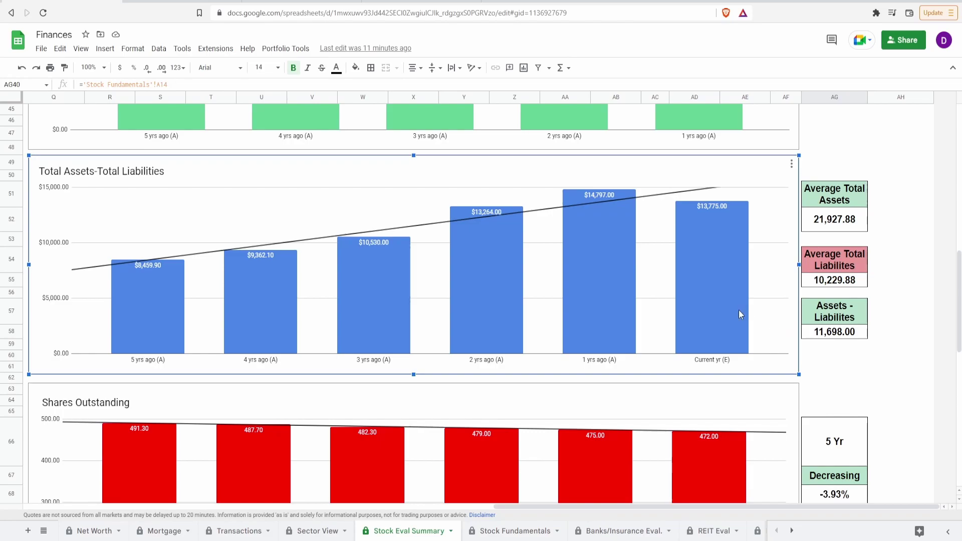
mouse_move(722, 305)
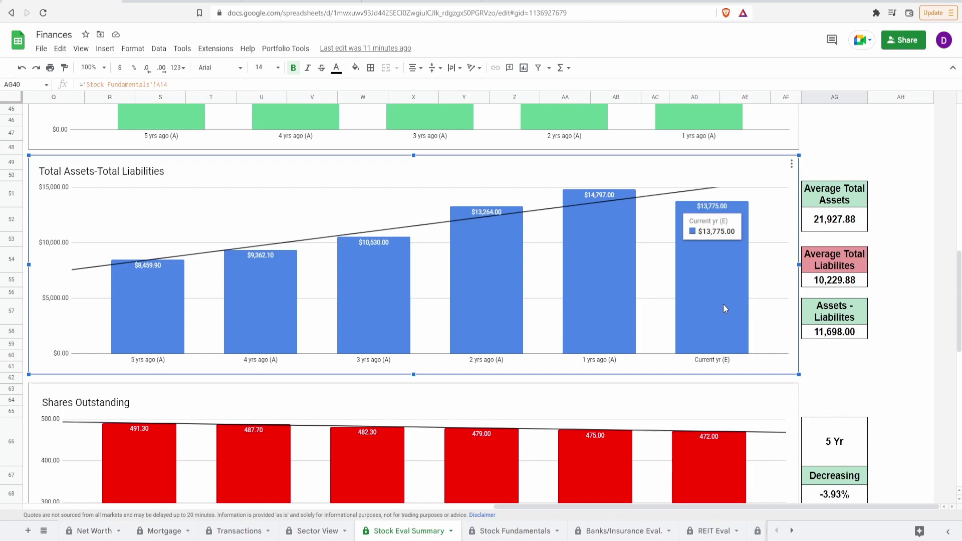
mouse_move(500, 273)
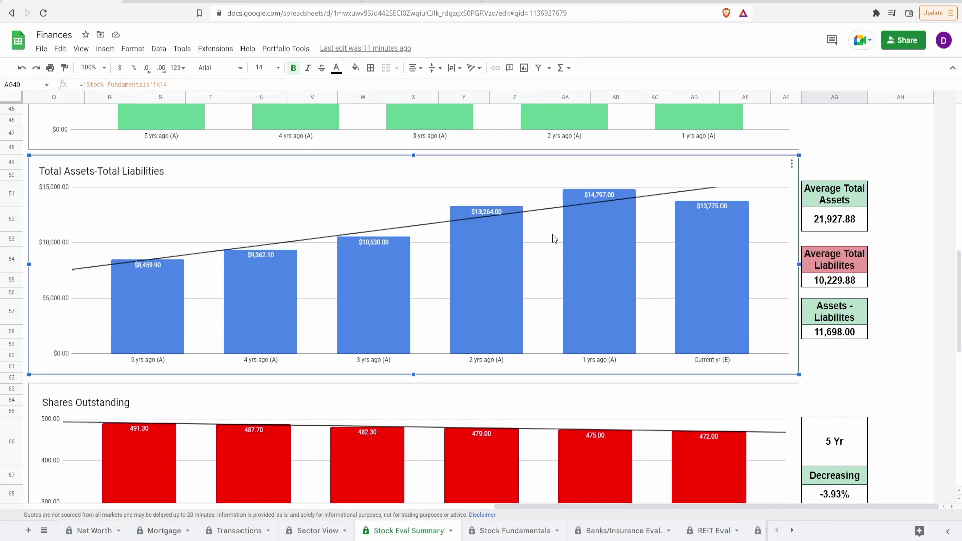
click(842, 224)
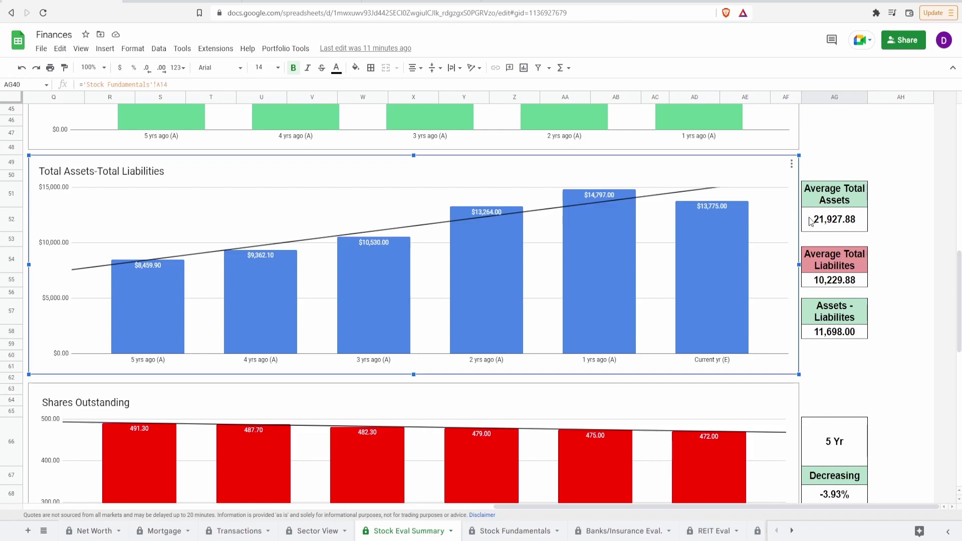
click(855, 282)
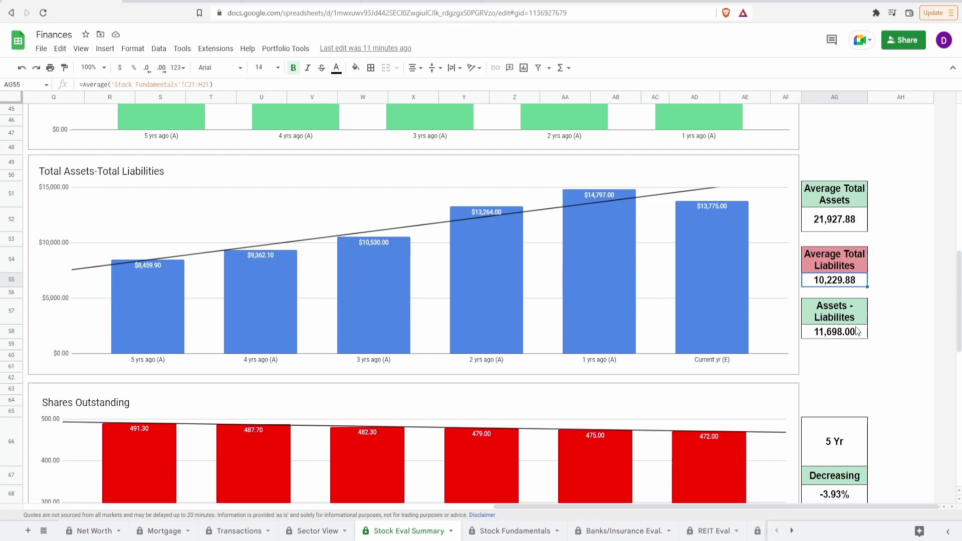
click(856, 331)
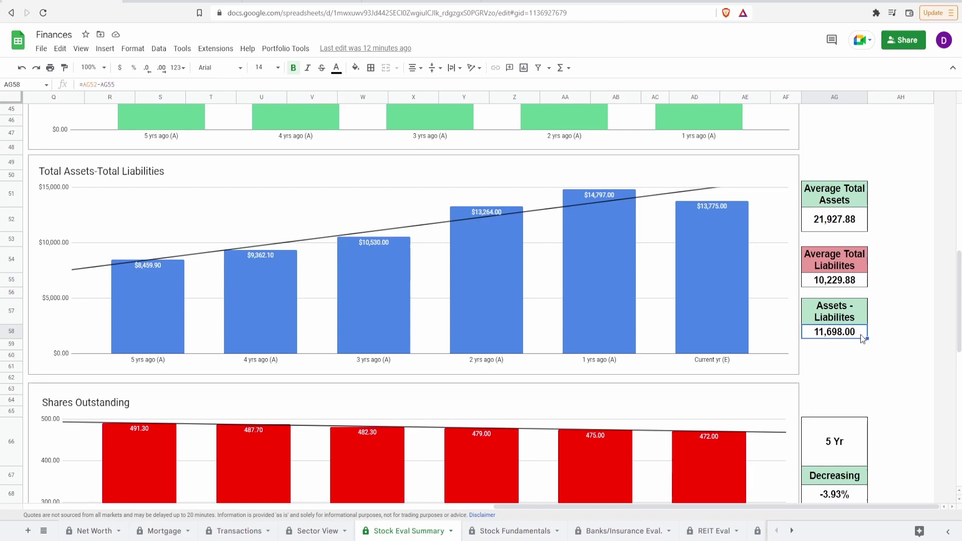
Examine the Shares Outstanding chart's yearly bars and its five-year and previous-to-current change cells.
scroll(861, 339, down, 4)
click(768, 359)
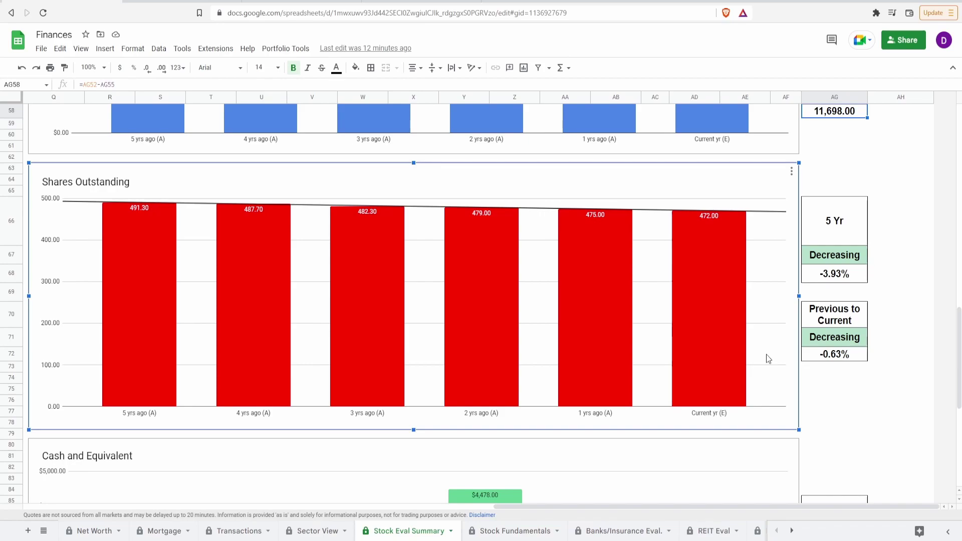
mouse_move(342, 373)
mouse_move(120, 348)
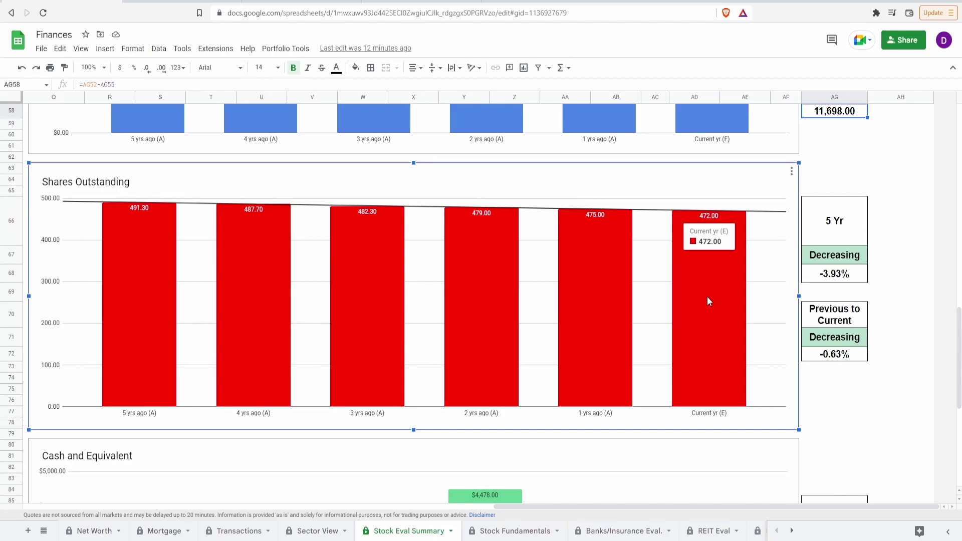
click(826, 279)
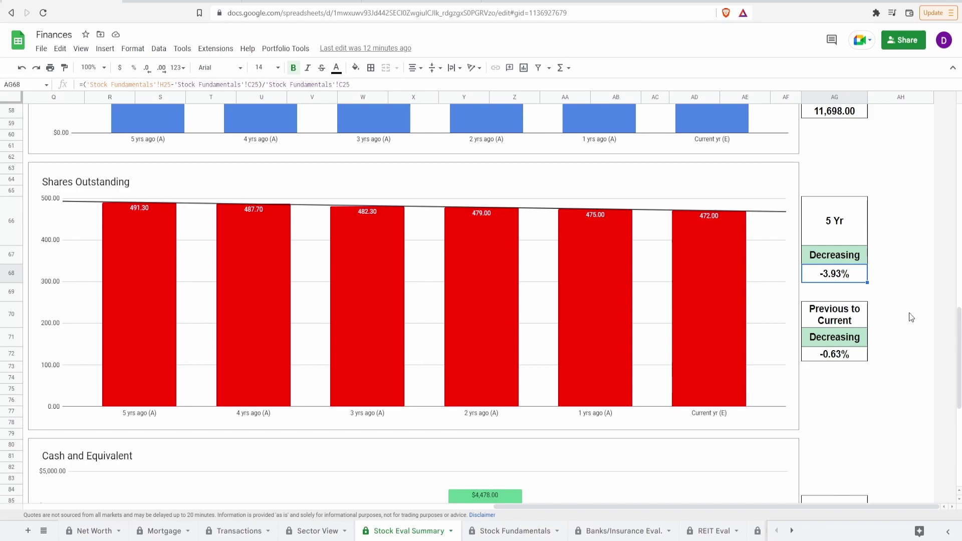
click(861, 355)
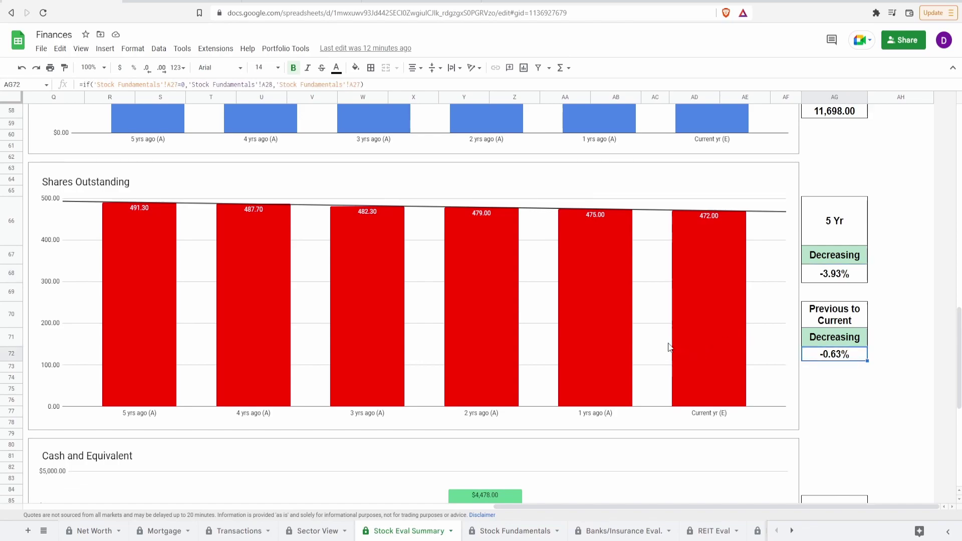
click(594, 322)
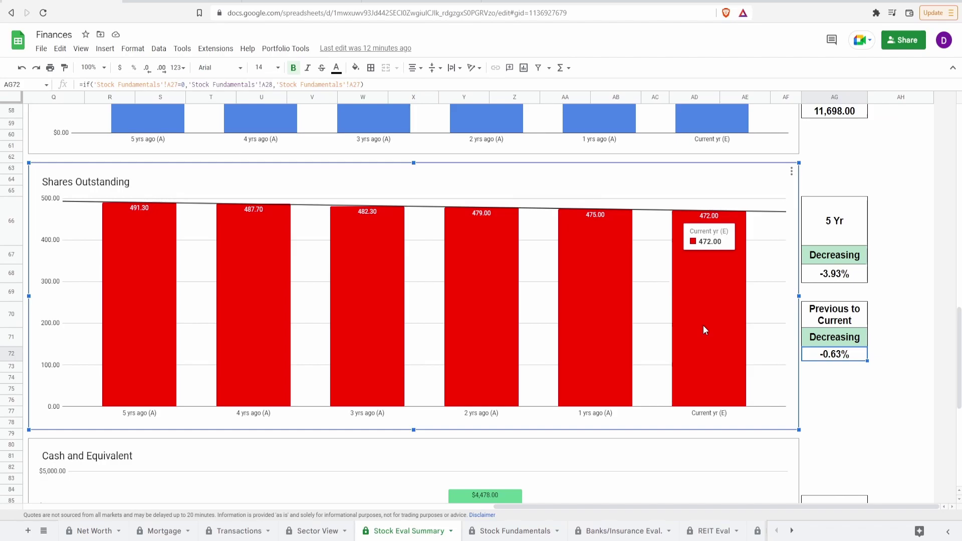
Examine the Cash and Equivalent chart through the current year and the Average Cash cell beside it.
scroll(703, 325, down, 4)
click(662, 333)
mouse_move(717, 381)
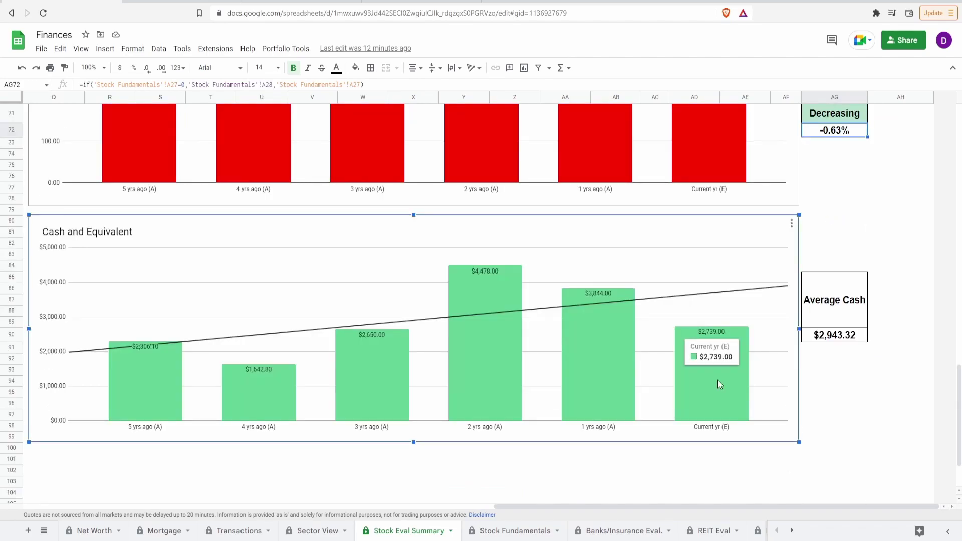
click(852, 336)
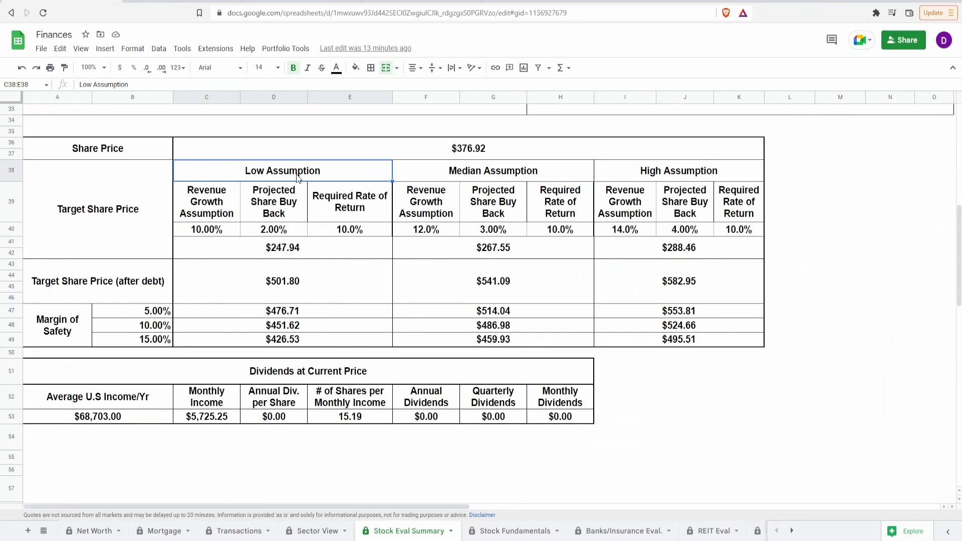
Review the Low Assumption's revenue growth, projected share buy back and required rate of return, along with its target share price.
key(Down)
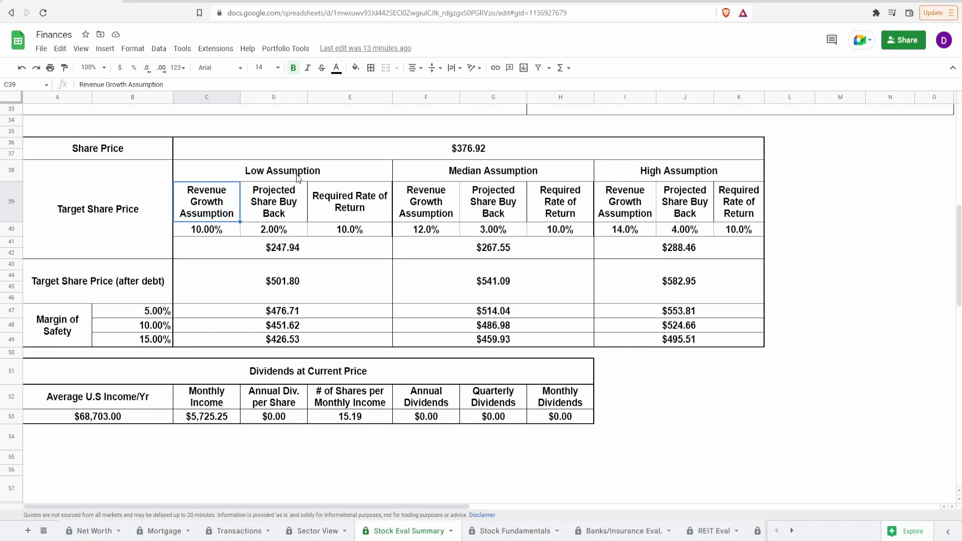
key(Right)
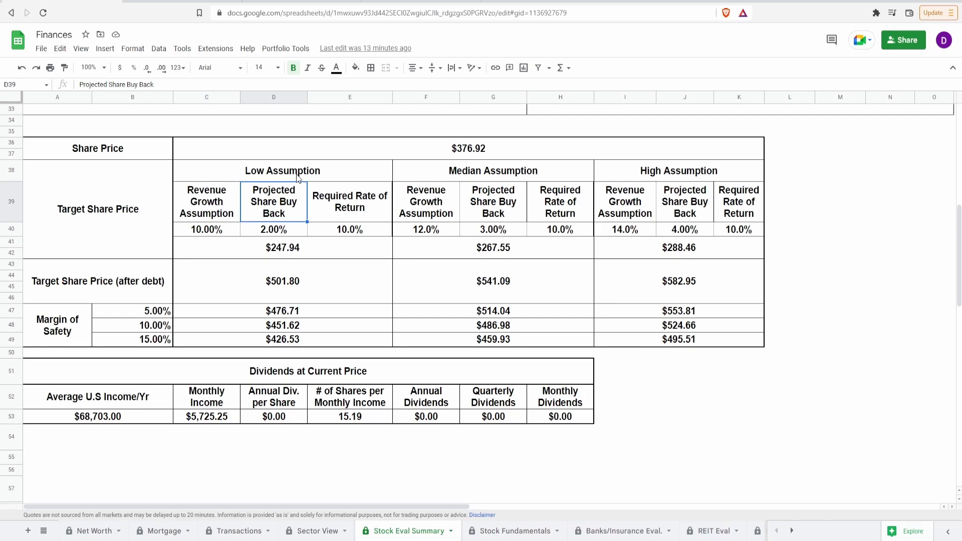
key(Right)
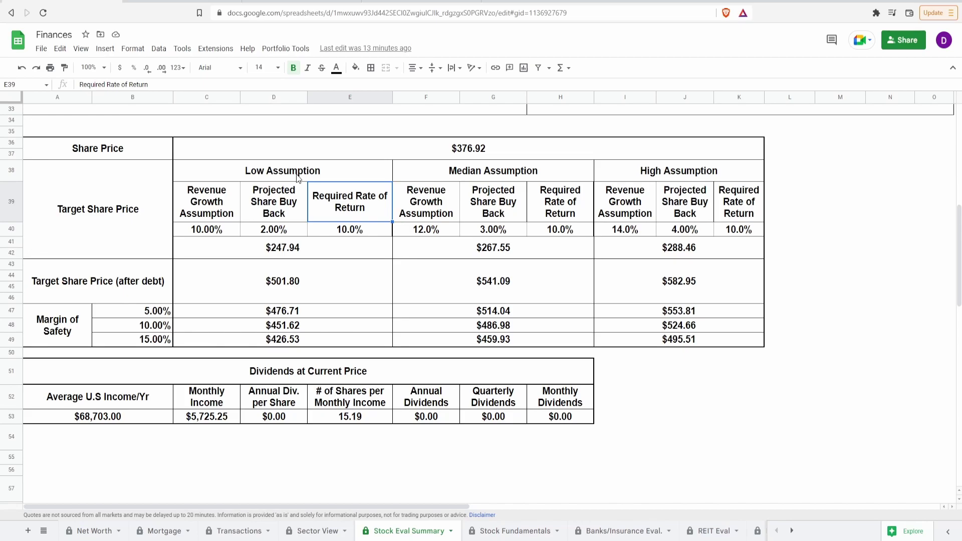
key(Down)
key(Down)
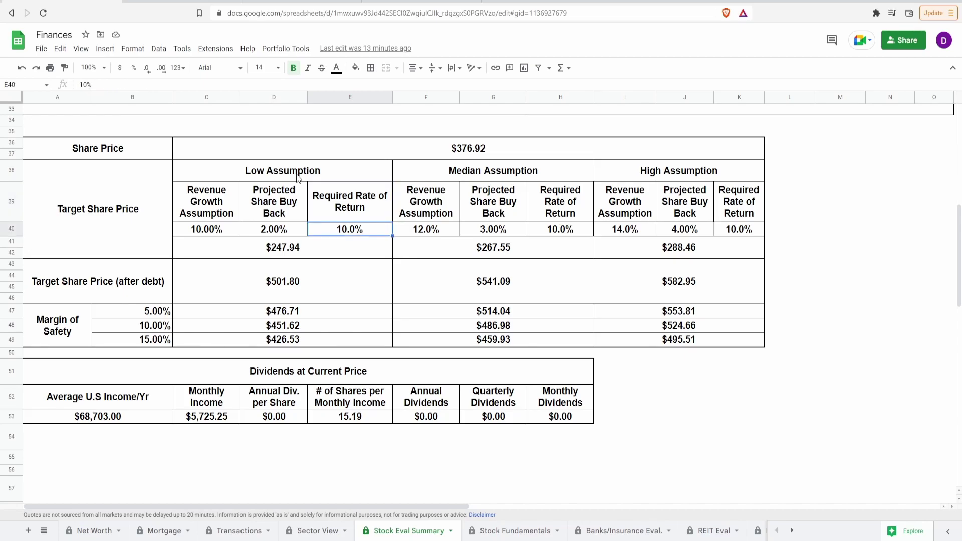
key(Up)
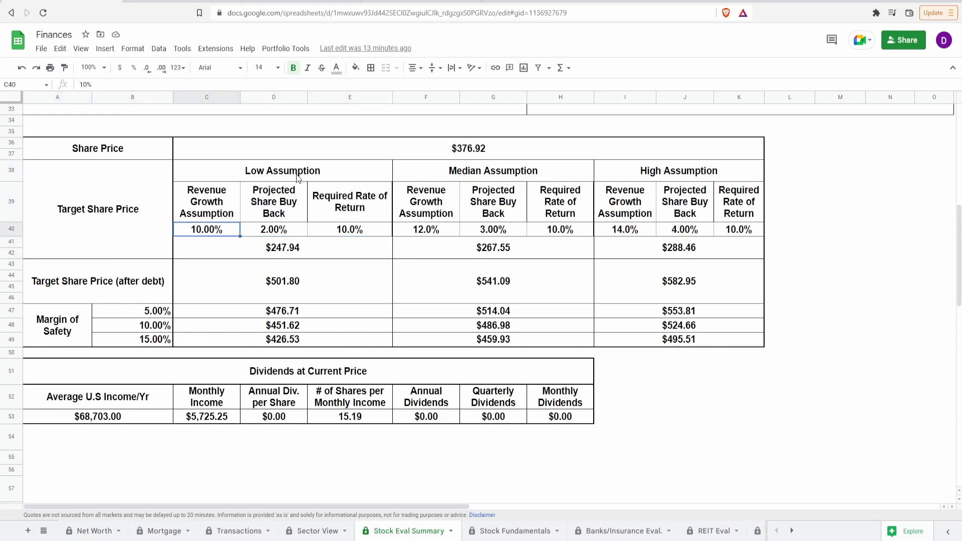
key(Right)
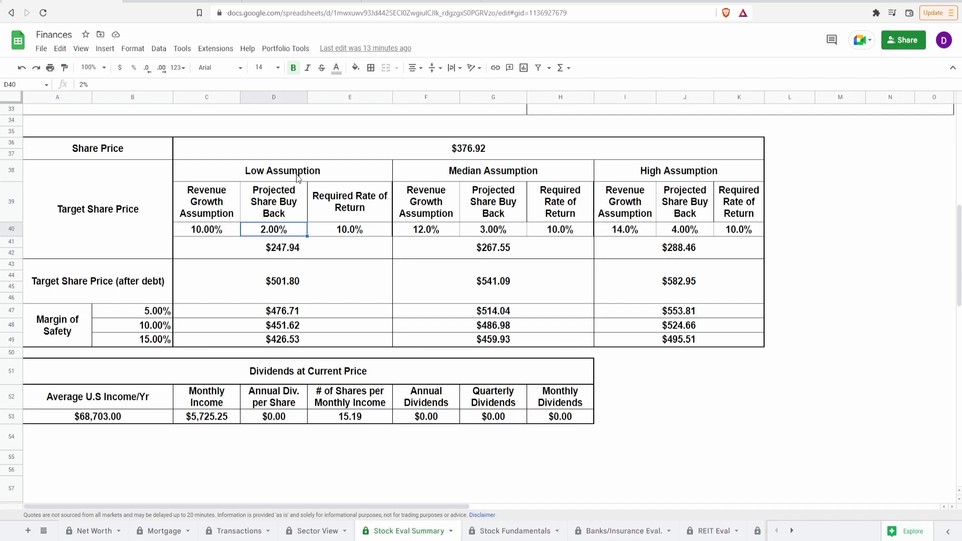
key(Down)
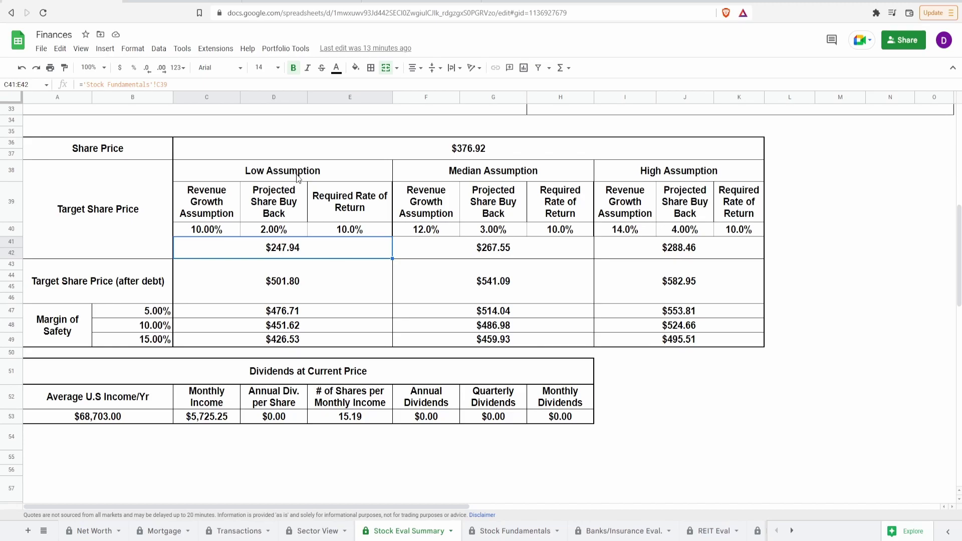
Review the Median Assumption's inputs and compare its target share price with the High Assumption's.
key(Right)
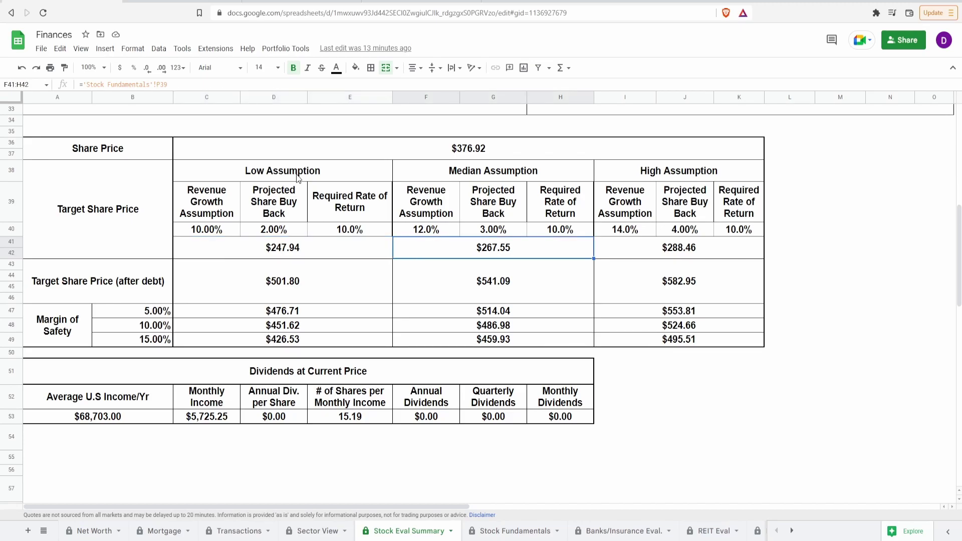
key(Up)
key(Right)
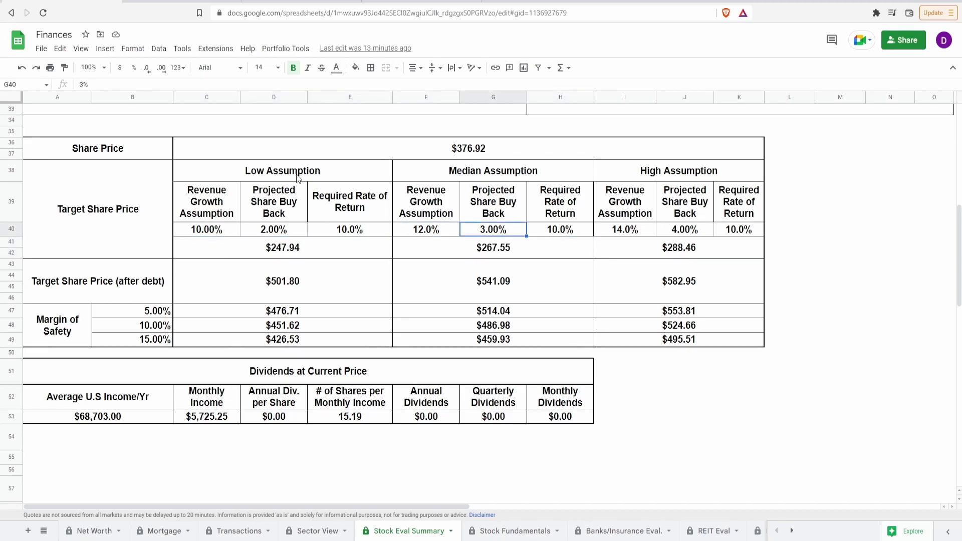
key(Down)
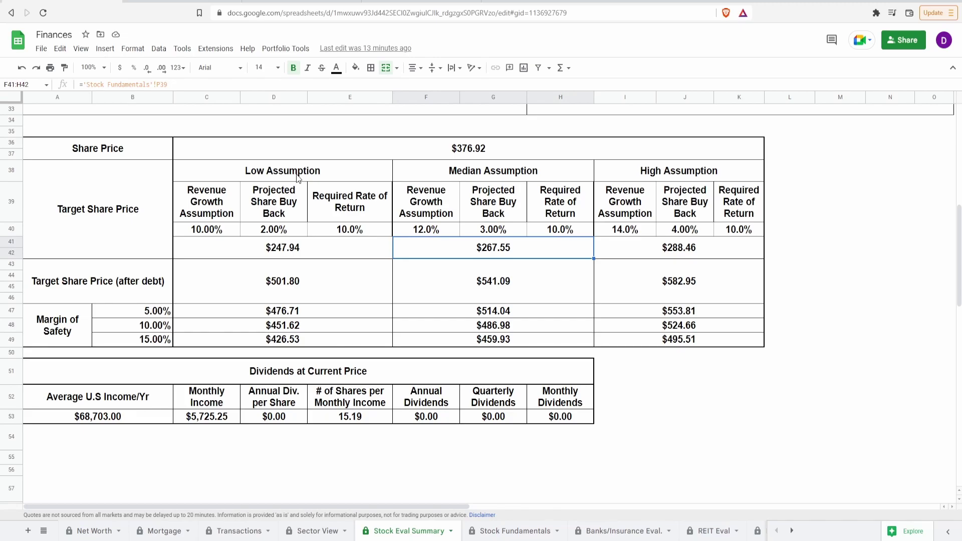
key(Right)
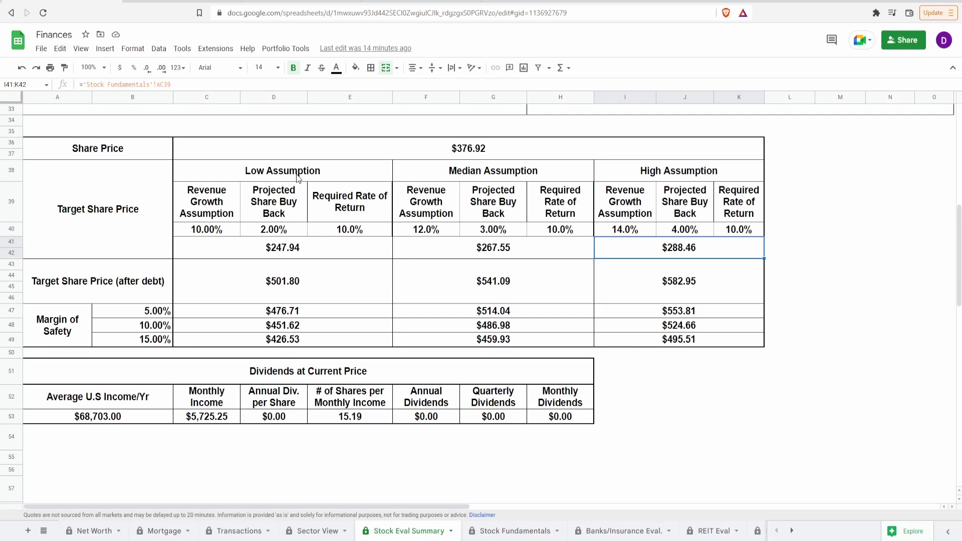
Compare the Target Share Price (after debt) cells across the Low, Median and High Assumptions.
key(Down)
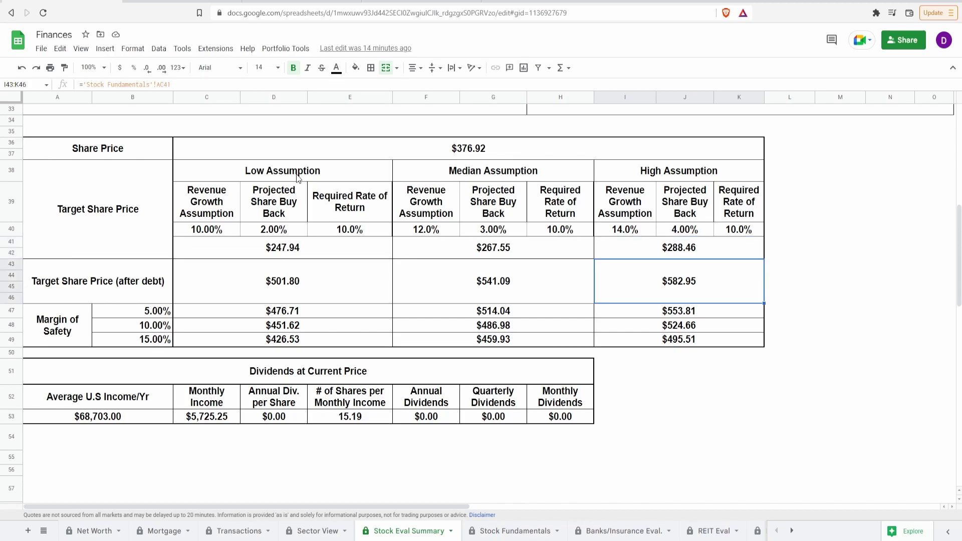
key(Left)
key(Left)
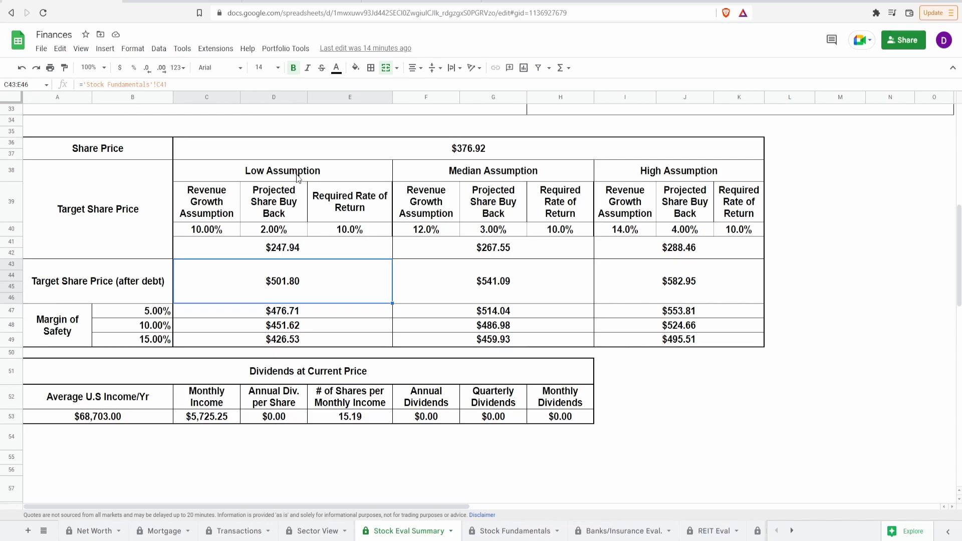
key(Right)
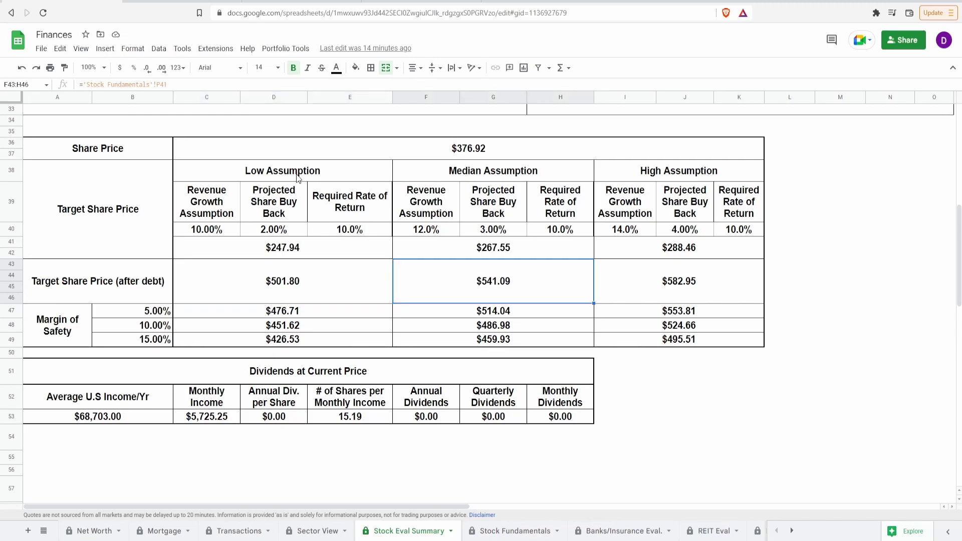
key(Right)
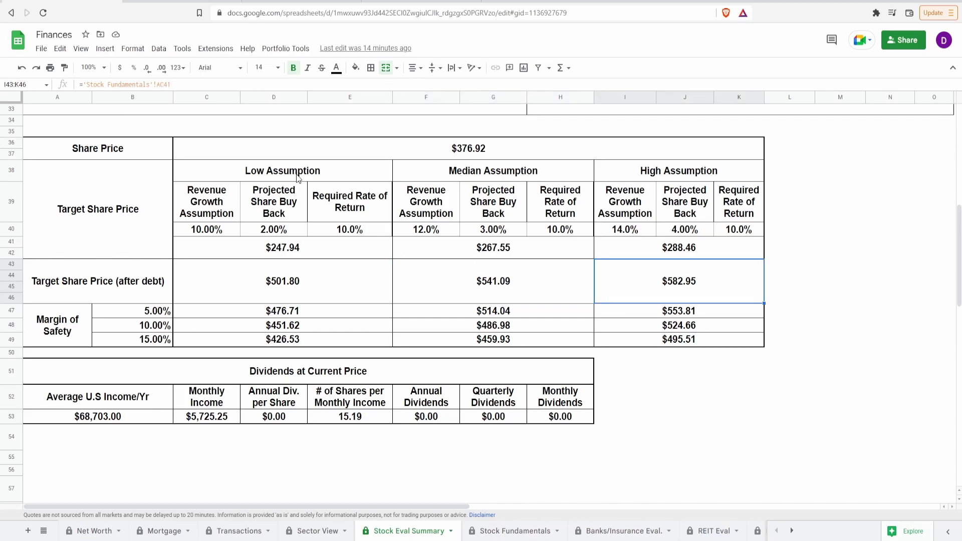
Examine the Low Assumption's margin of safety prices from the 5% row to the 15% row.
key(Left)
key(Down)
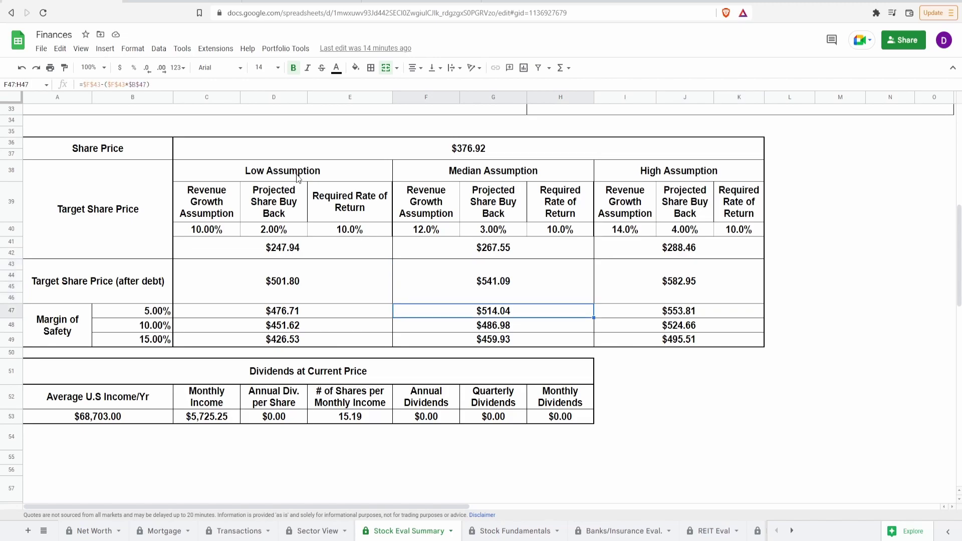
key(Left)
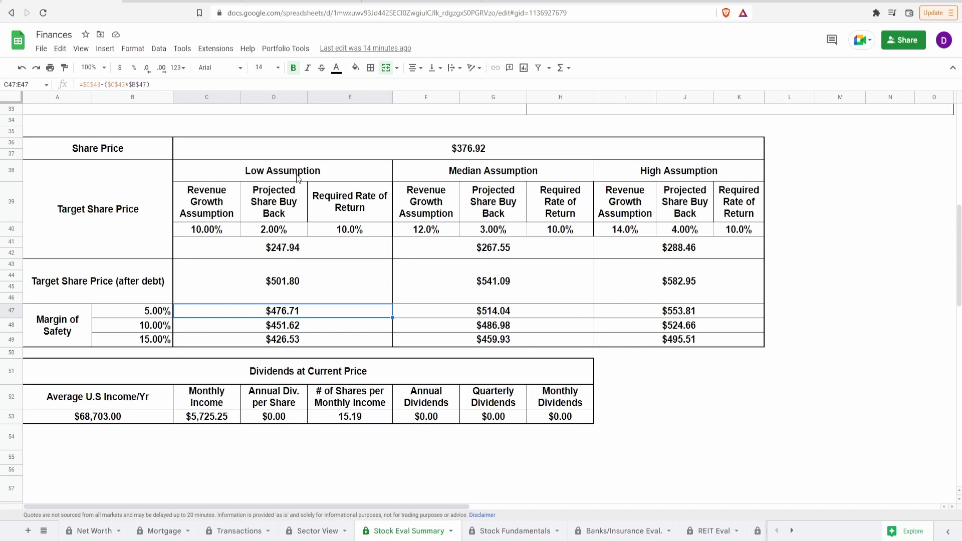
key(Down)
key(Down)
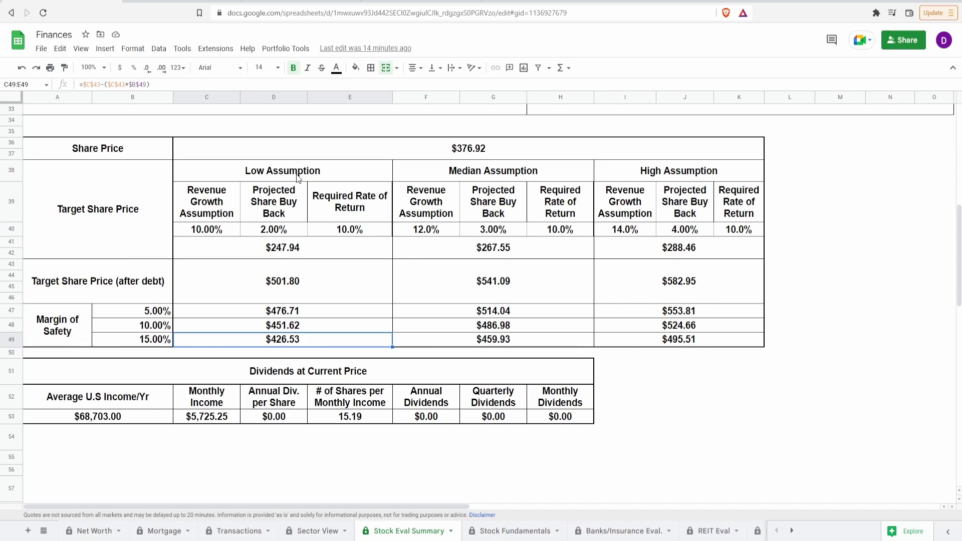
key(Up)
key(Up)
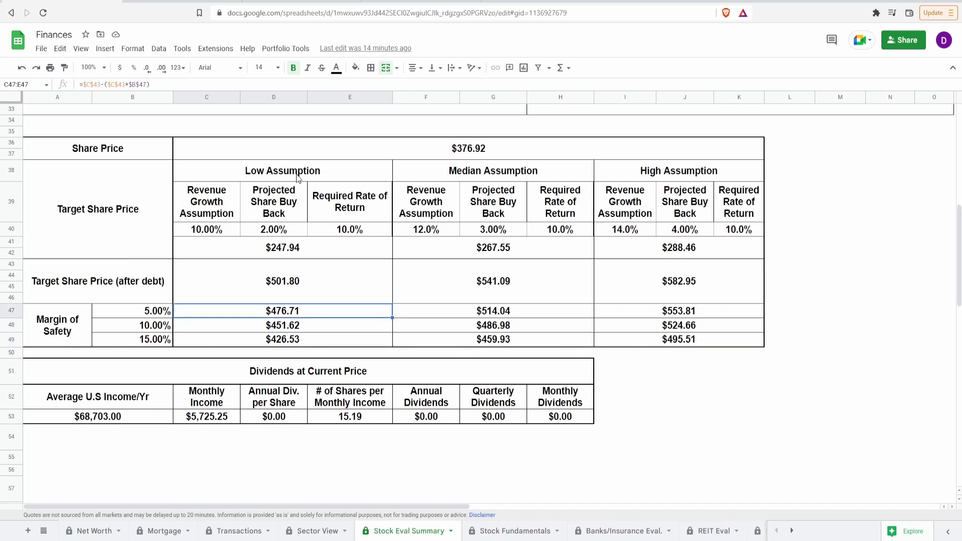
Examine the 5% to 15% margin of safety prices for the Median and High Assumptions.
key(Right)
key(Down)
key(Down)
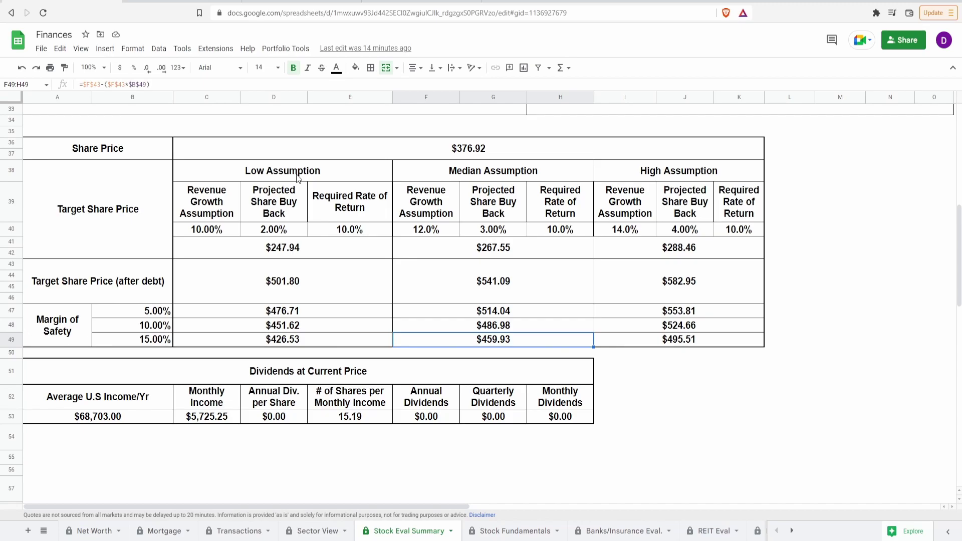
key(Up)
key(Up)
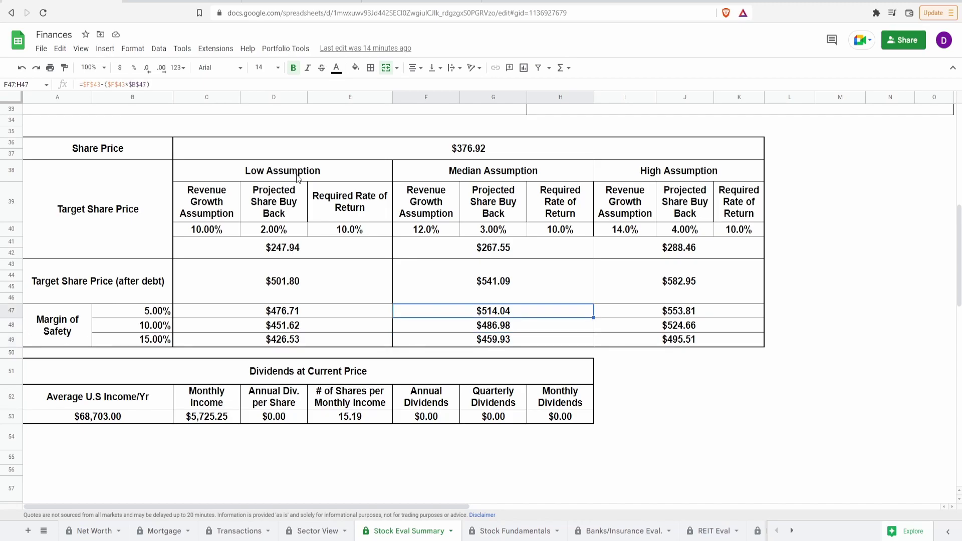
key(Right)
key(Down)
key(Down)
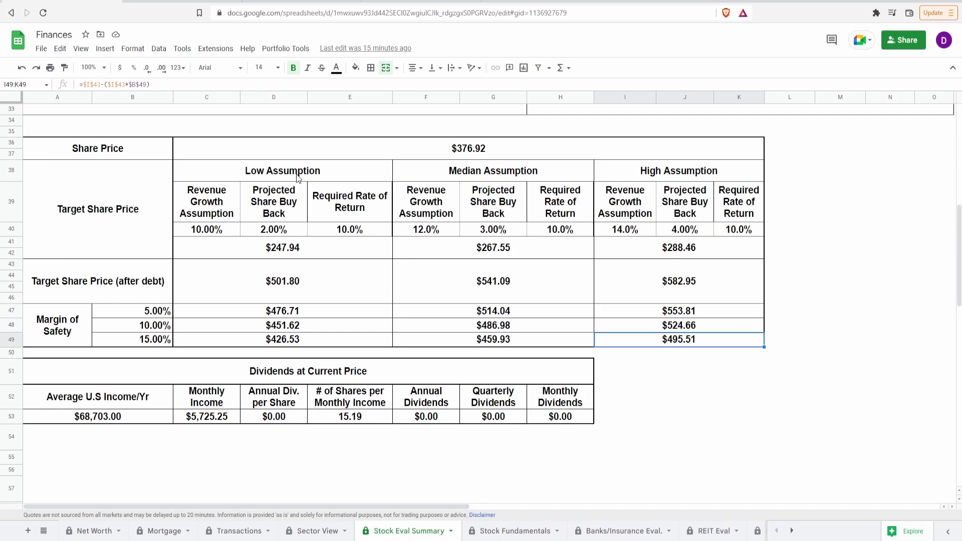
key(Up)
key(Up)
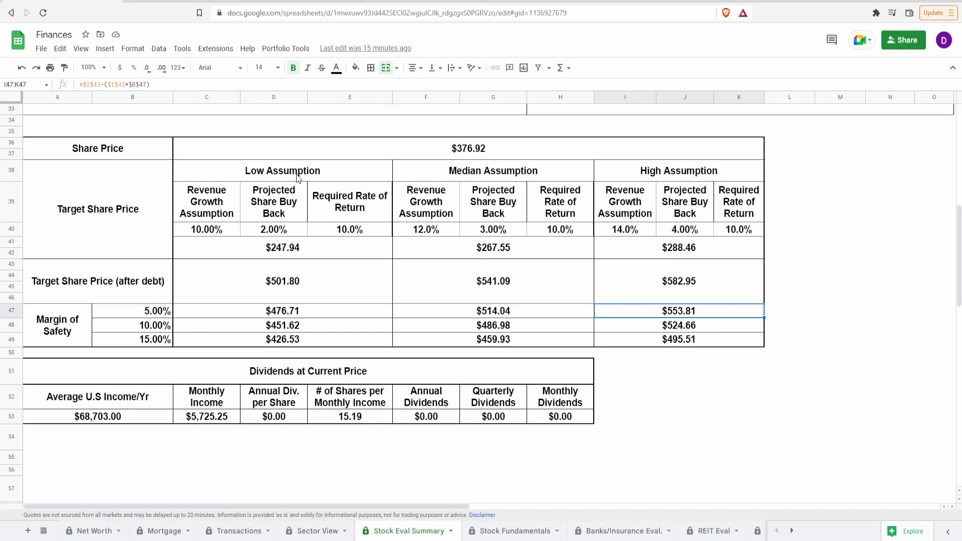
Check the current Share Price cell against the Target Share Price row before debt, from the High to the Low Assumption.
key(Up)
key(Up)
key(Up)
key(Up)
key(Up)
key(Up)
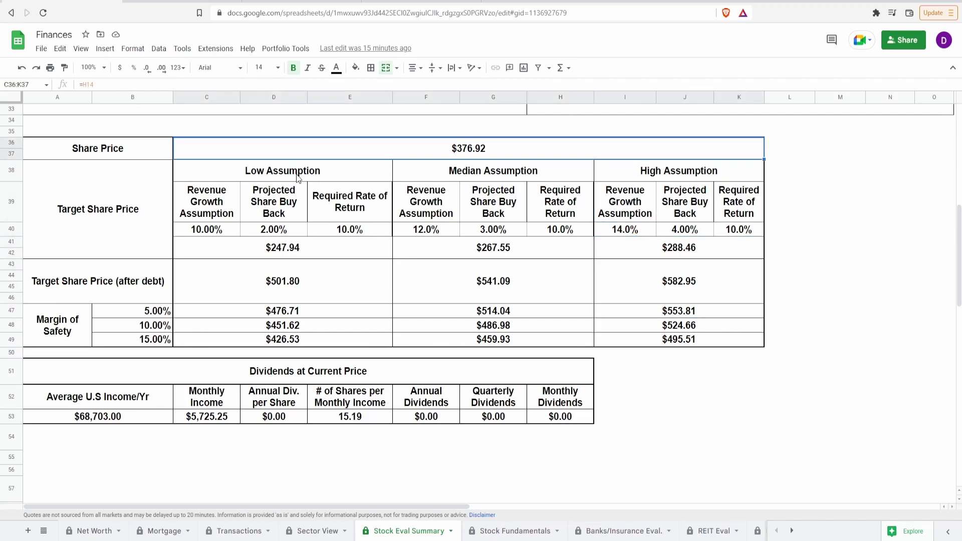
key(Down)
key(Down)
key(Down)
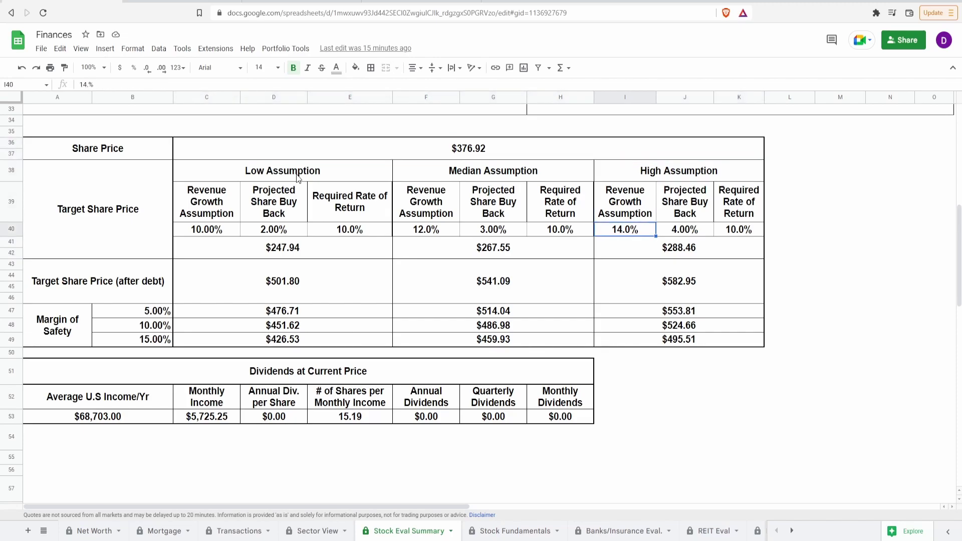
key(Down)
key(Left)
key(Left)
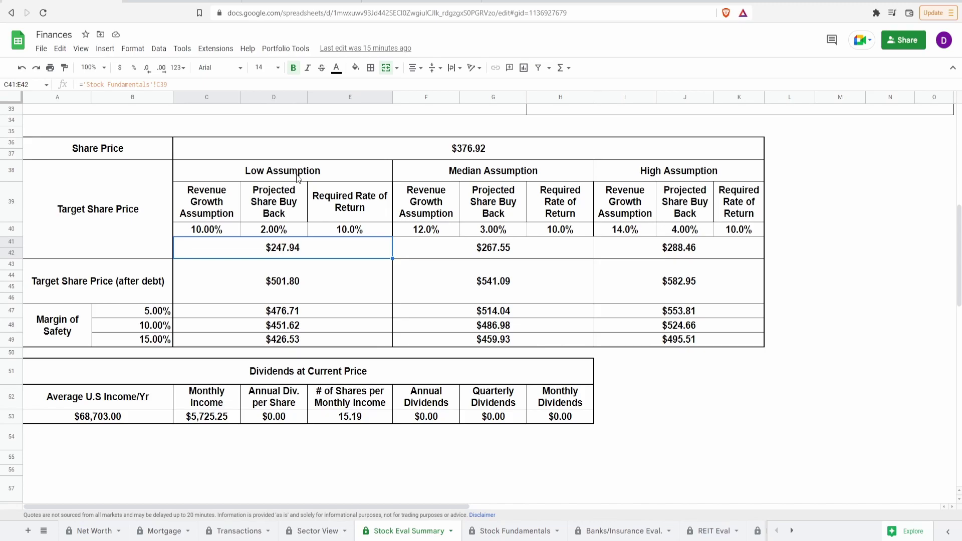
Revisit the after-debt target share prices from the Low Assumption through to the High Assumption.
key(Down)
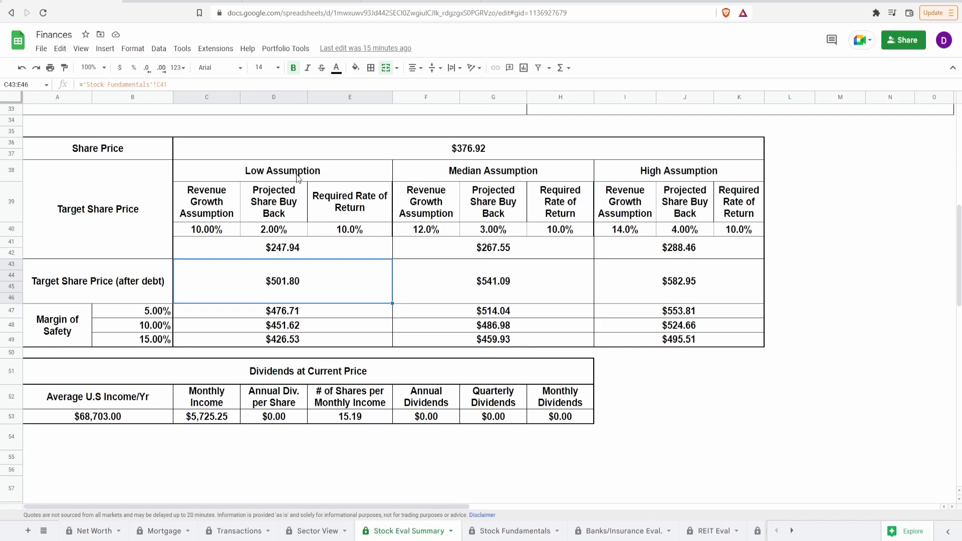
key(Right)
key(Right)
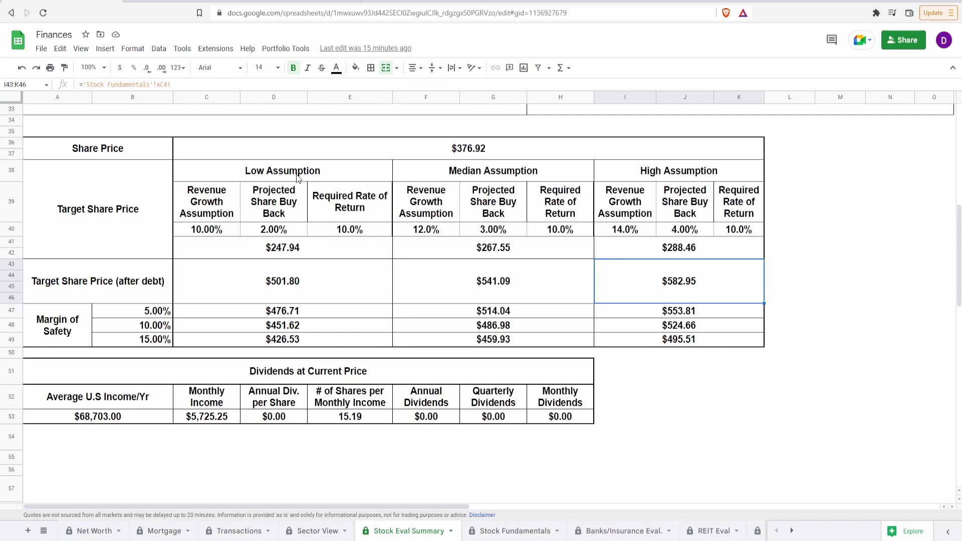
Set the Low Assumption's revenue growth to 2% and its projected share buy back to -5%.
key(Up)
key(Up)
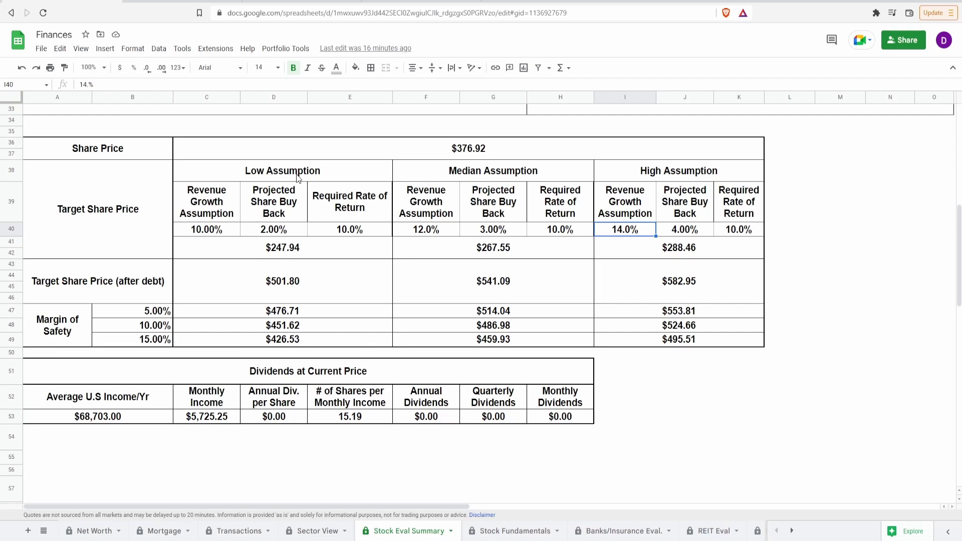
key(Left)
key(Left)
key(Left)
key(Left)
key(Left)
key(Left)
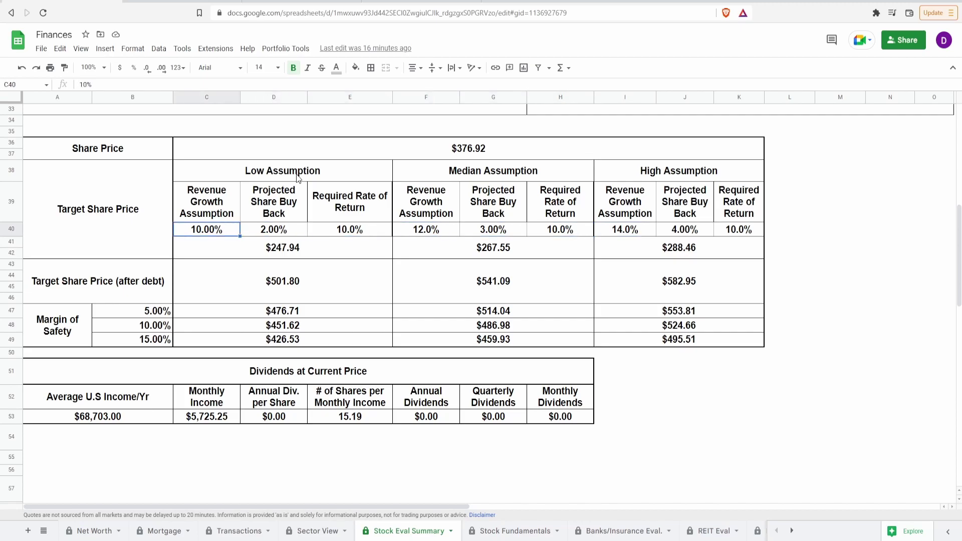
text(2)
key(Tab)
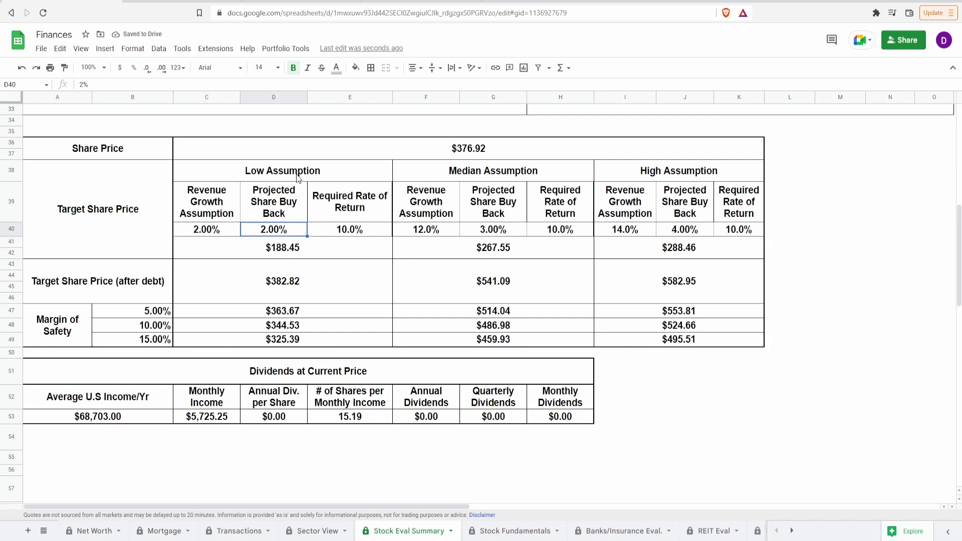
text(-5)
key(Tab)
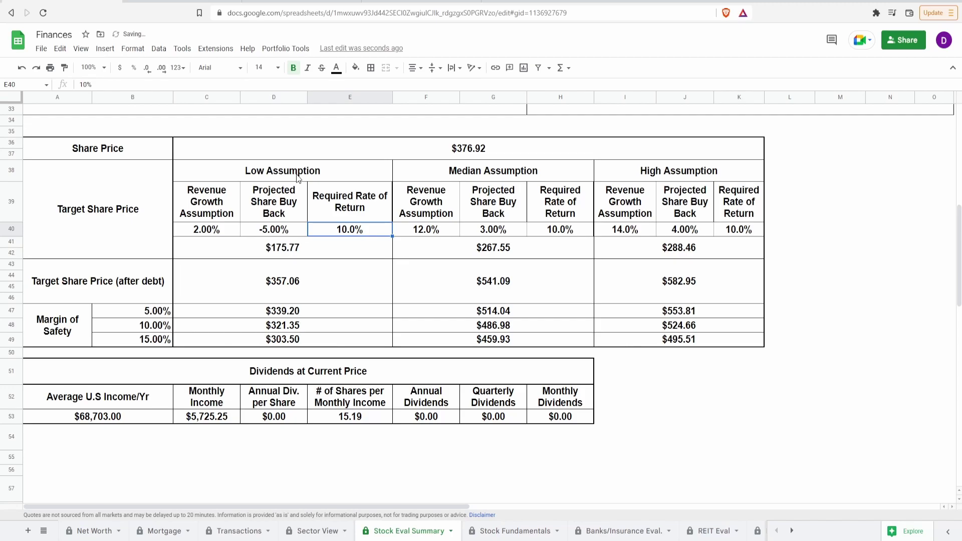
Examine the Low Assumption's recalculated target share prices before and after debt and its 5% margin of safety price.
key(Down)
key(Down)
key(Down)
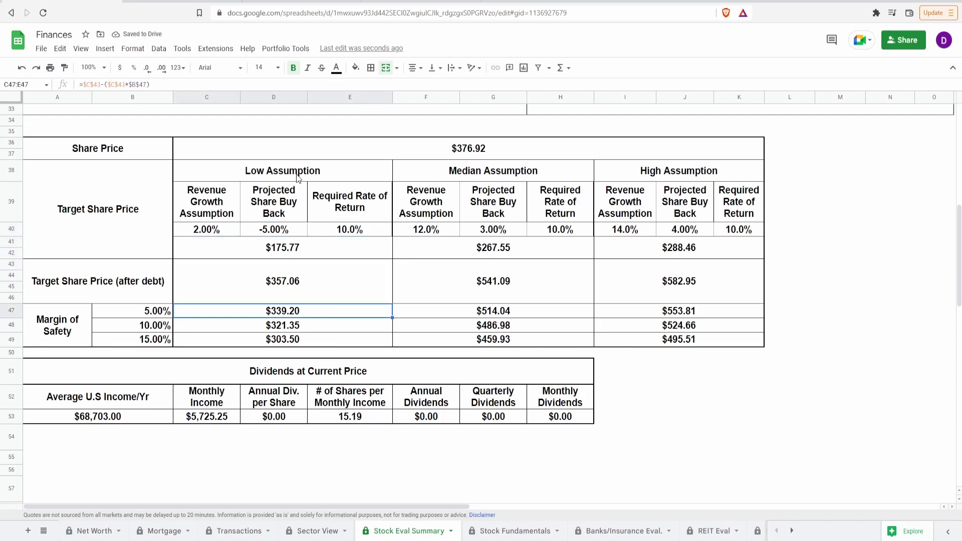
key(Up)
key(Up)
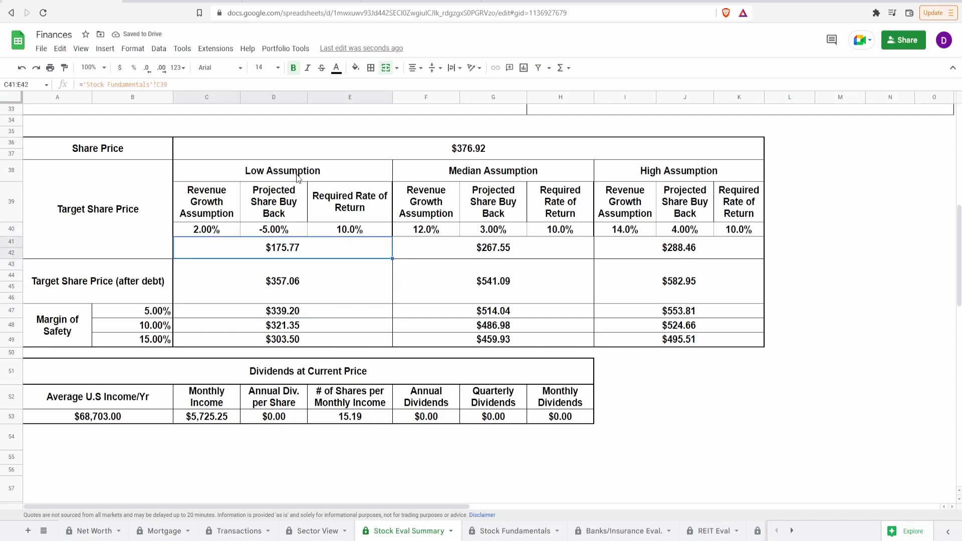
key(Down)
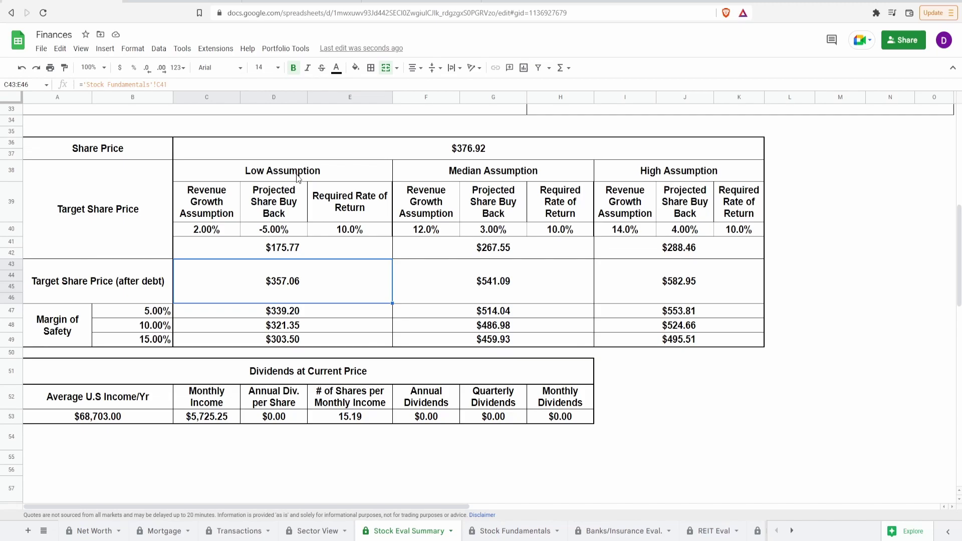
Undo the Low Assumption's share buy back and revenue growth changes.
key(ctrl+z)
key(ctrl+z)
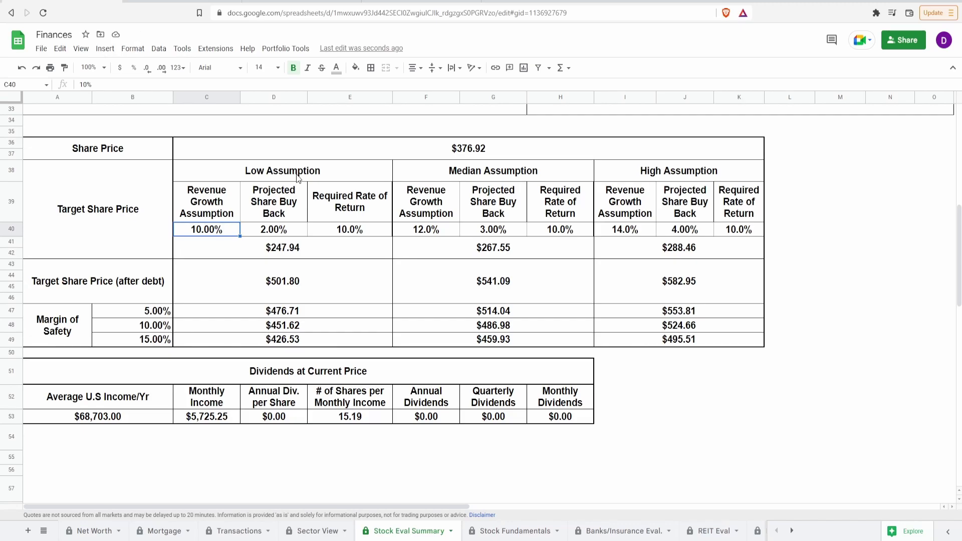
Go to the Median Assumption's revenue growth value to review it.
key(Right)
key(Right)
key(Right)
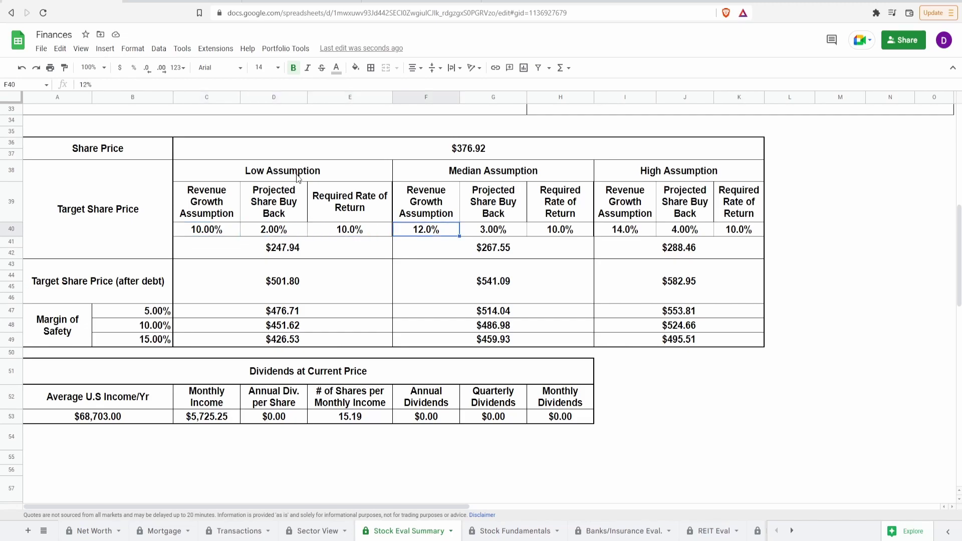